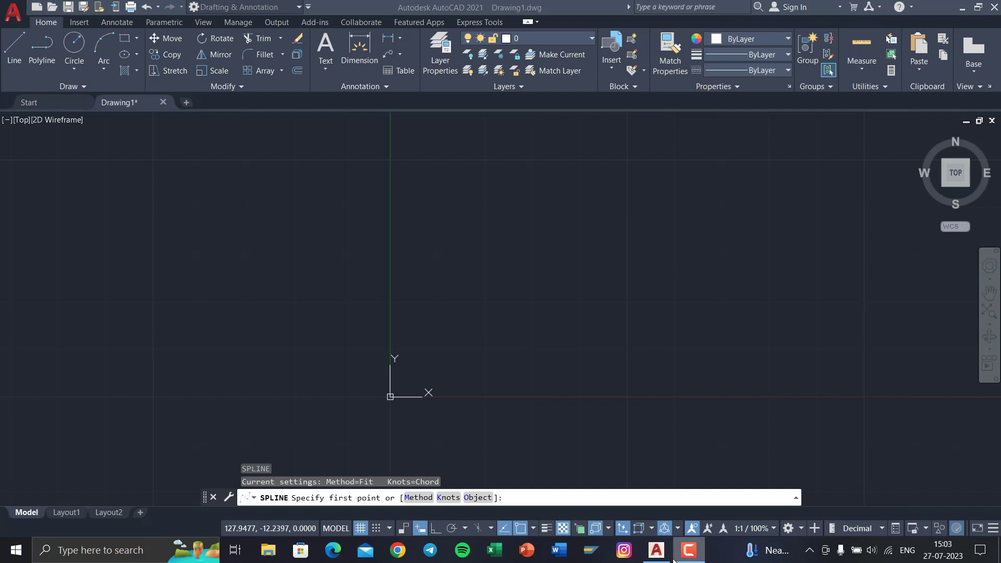
# - Draw a wavy spline through seven fit points alternating between peaks and troughs
pyautogui.click(658, 553)
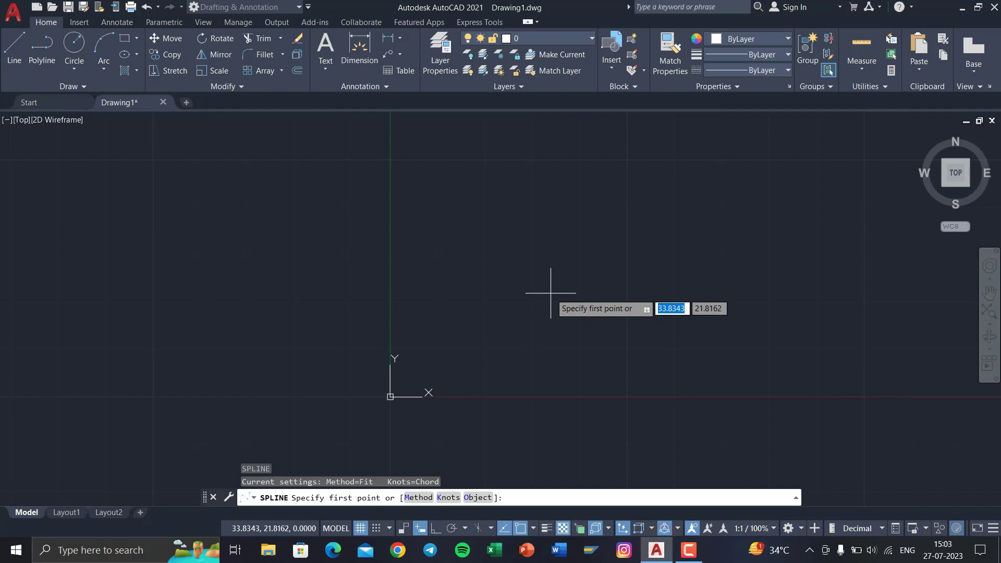
pyautogui.press('Escape')
pyautogui.press('Return')
pyautogui.moveTo(442, 353); pyautogui.dragTo(463, 341, button='middle')
pyautogui.click(464, 319)
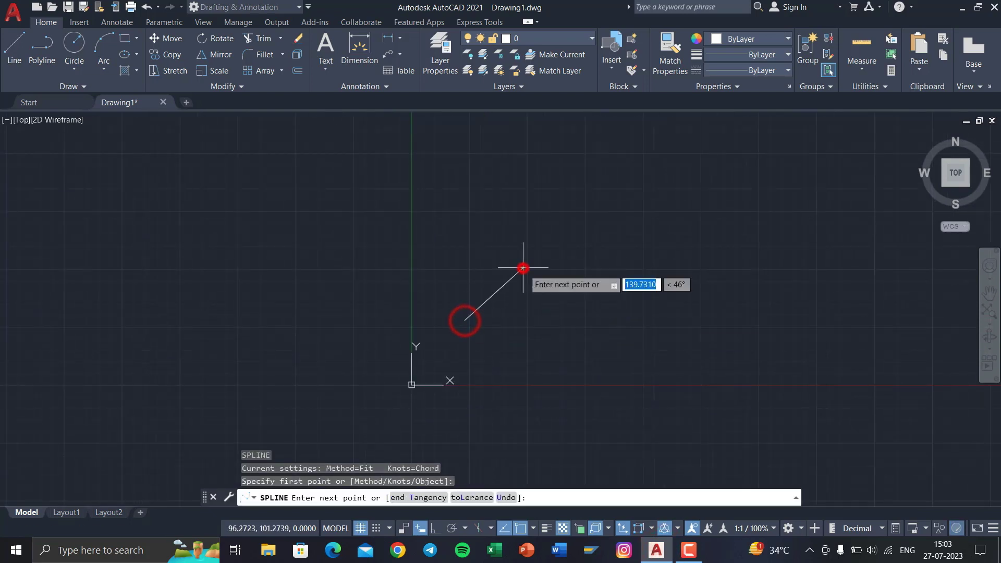
pyautogui.click(520, 269)
pyautogui.click(565, 307)
pyautogui.click(614, 250)
pyautogui.click(663, 264)
pyautogui.click(703, 237)
pyautogui.click(764, 249)
pyautogui.press('Return')
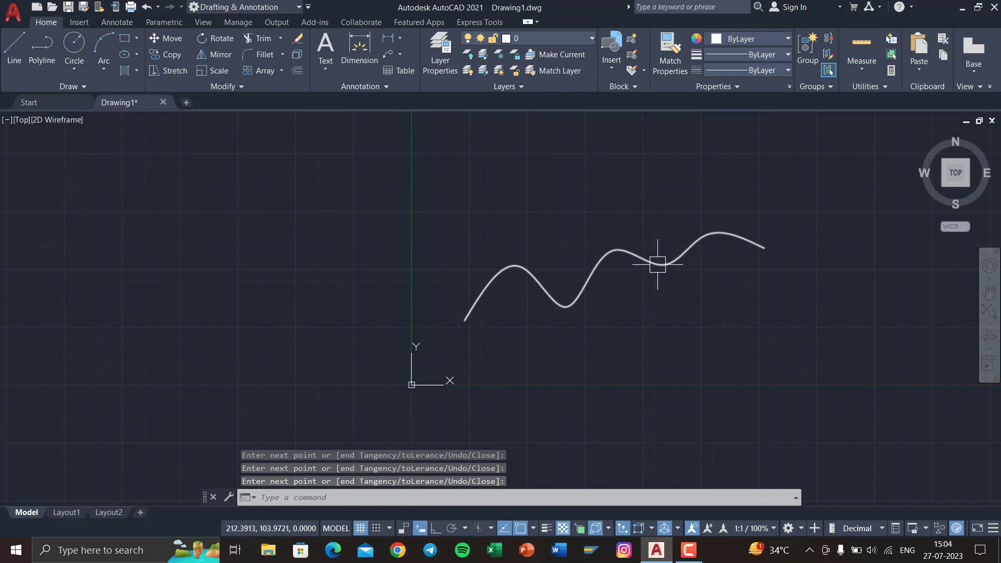
pyautogui.moveTo(657, 262)
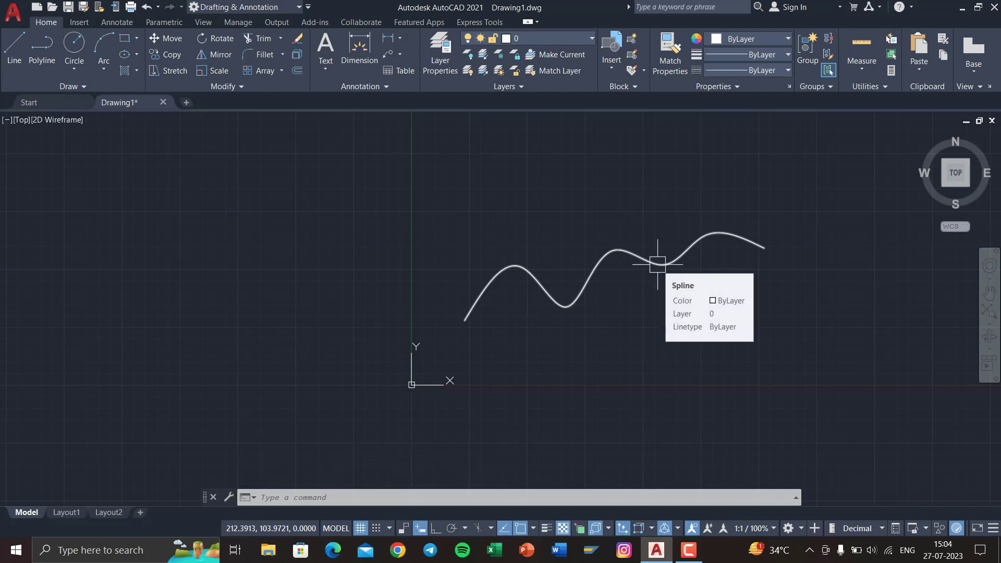
pyautogui.press('Escape')
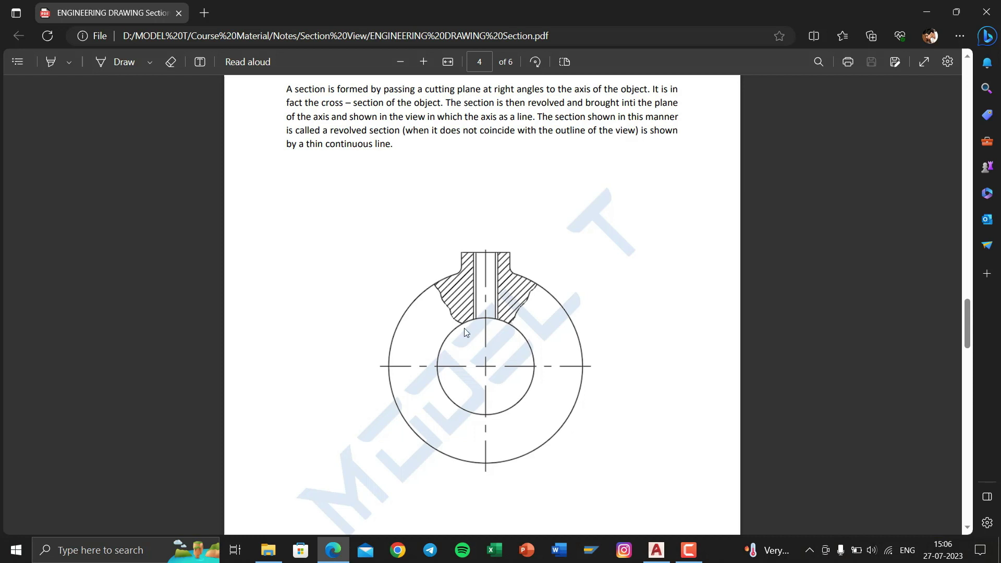
# - In Draw mode, ink along the left and right hatched section edges in the PDF
pyautogui.click(103, 63)
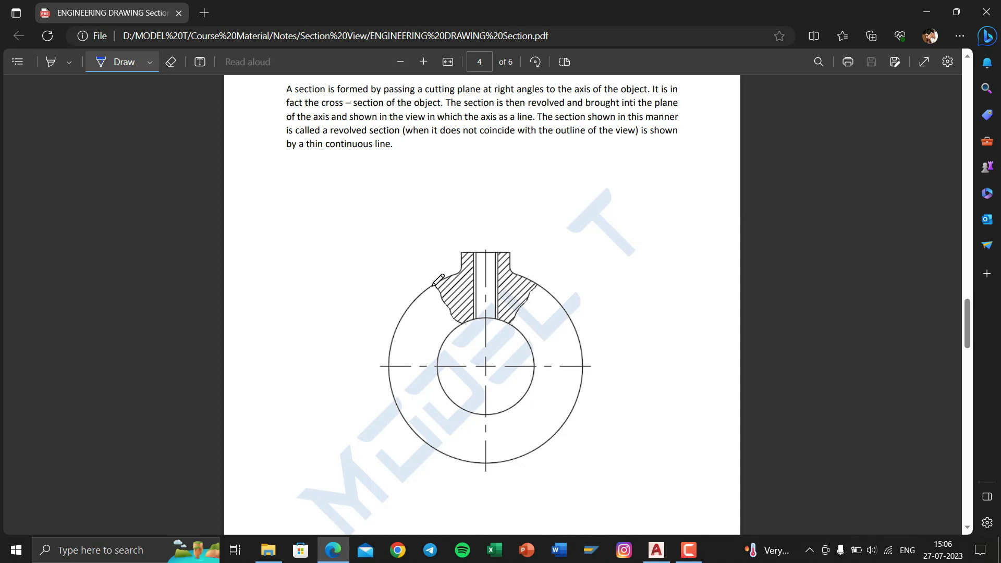
pyautogui.moveTo(433, 286); pyautogui.dragTo(445, 305)
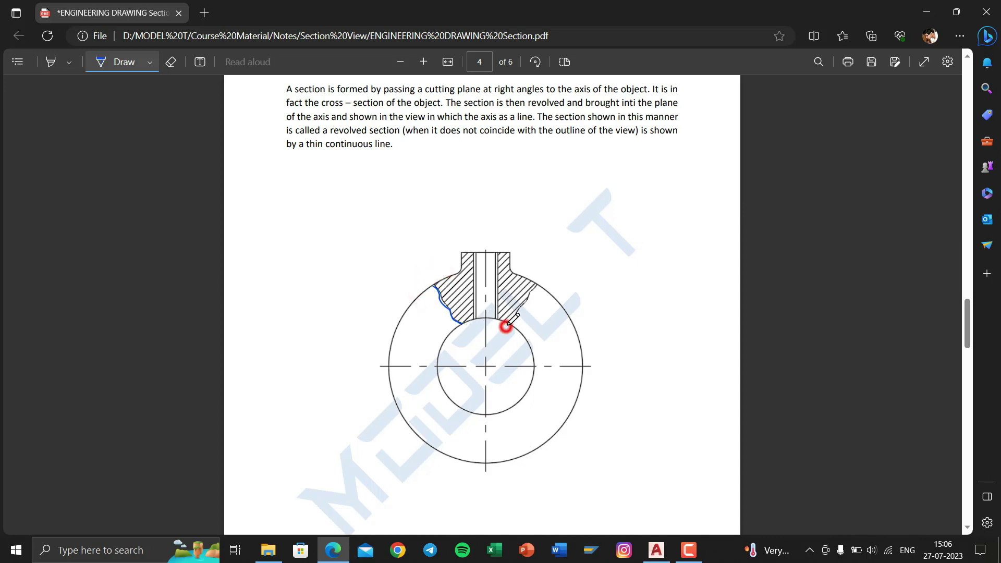
pyautogui.moveTo(507, 325); pyautogui.dragTo(524, 307)
# - Circle the shaft's right and left broken ends in ink, then return to AutoCAD
pyautogui.scroll(5, 493, 239)
pyautogui.scroll(5, 495, 275)
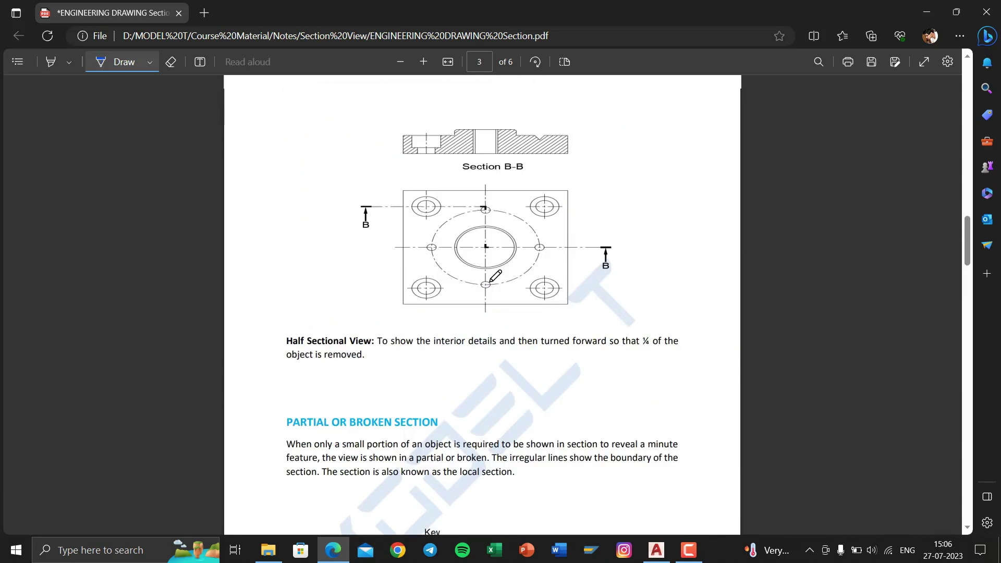
pyautogui.scroll(5, 495, 275)
pyautogui.scroll(5, 494, 277)
pyautogui.scroll(-8, 495, 275)
pyautogui.scroll(-1, 505, 287)
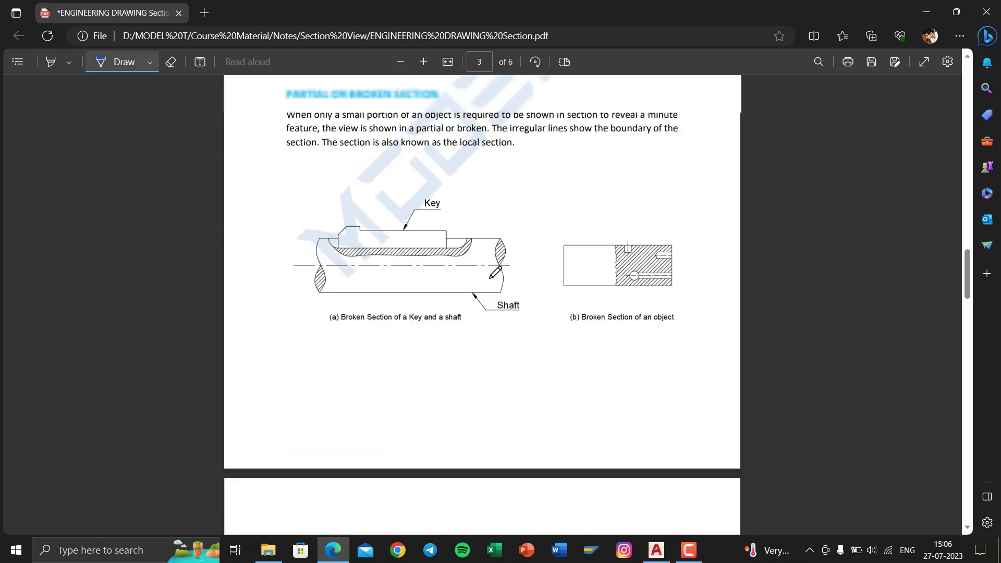
pyautogui.scroll(1, 515, 296)
pyautogui.moveTo(503, 261); pyautogui.dragTo(519, 311)
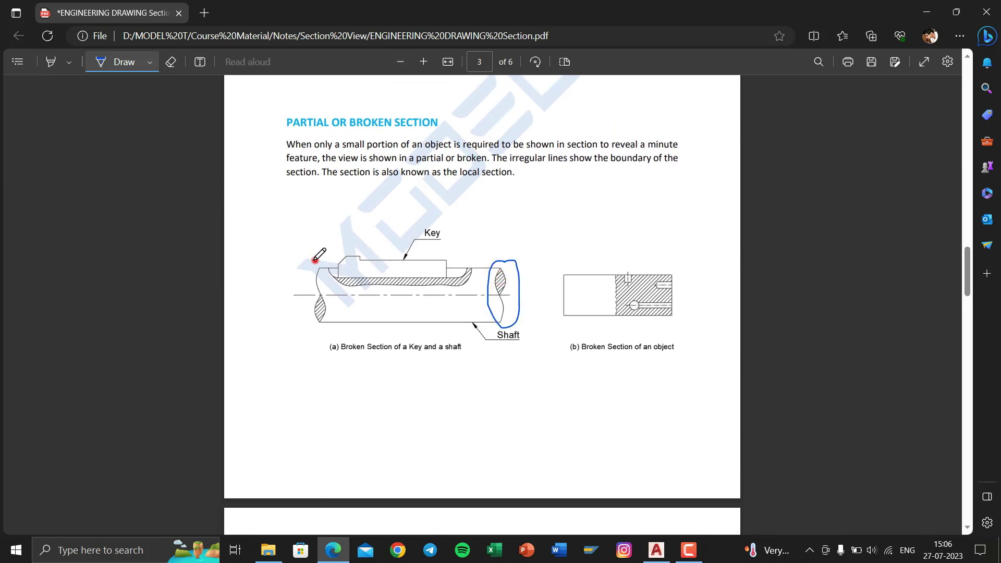
pyautogui.moveTo(315, 260)
pyautogui.mouseDown()
pyautogui.moveTo(330, 322)
pyautogui.moveTo(313, 262)
pyautogui.moveTo(482, 261)
pyautogui.mouseUp()
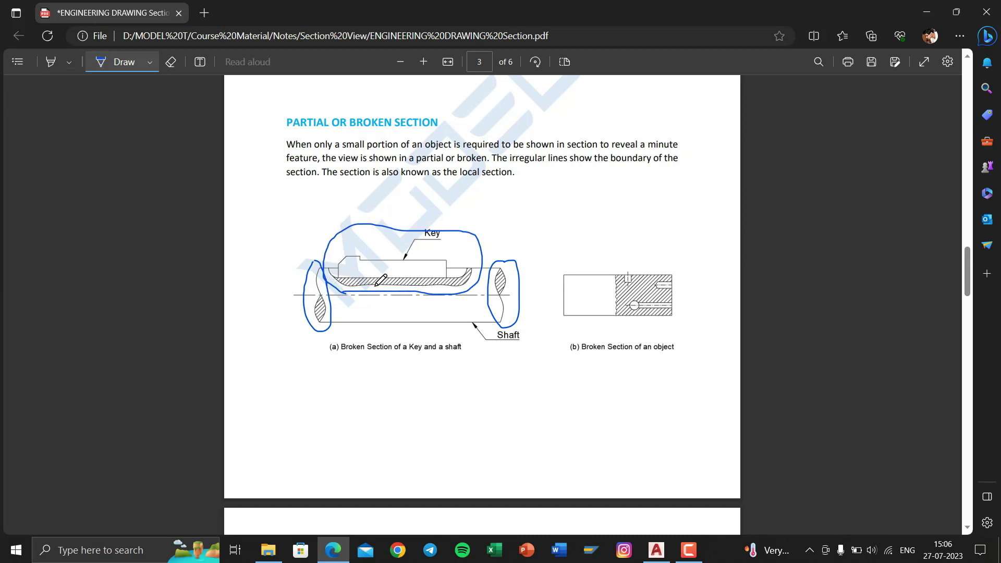
pyautogui.click(656, 544)
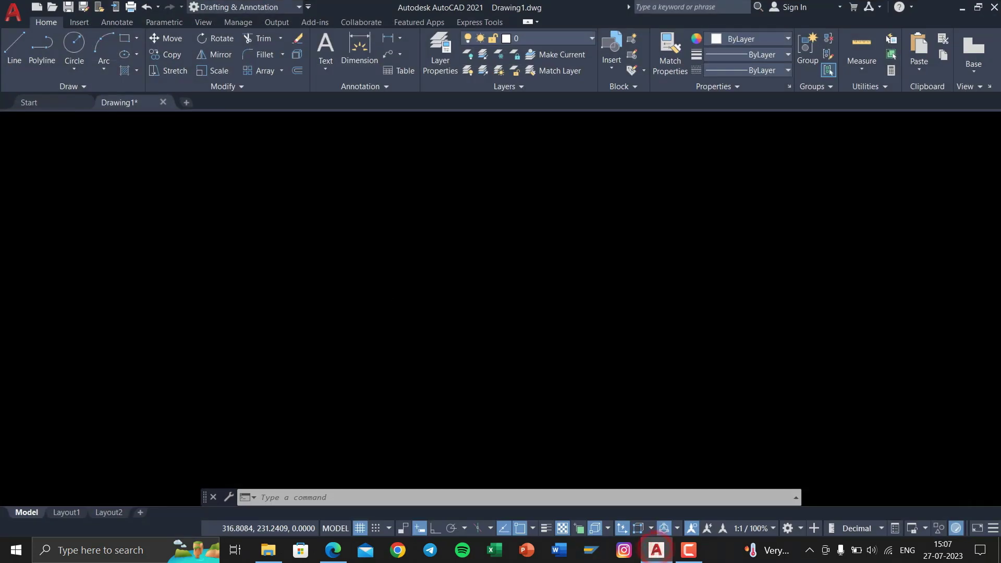
# - Erase the earlier wavy spline using a crossing selection
pyautogui.moveTo(495, 259); pyautogui.dragTo(496, 324, button='middle')
pyautogui.click(547, 351)
pyautogui.click(479, 294)
pyautogui.press('Delete')
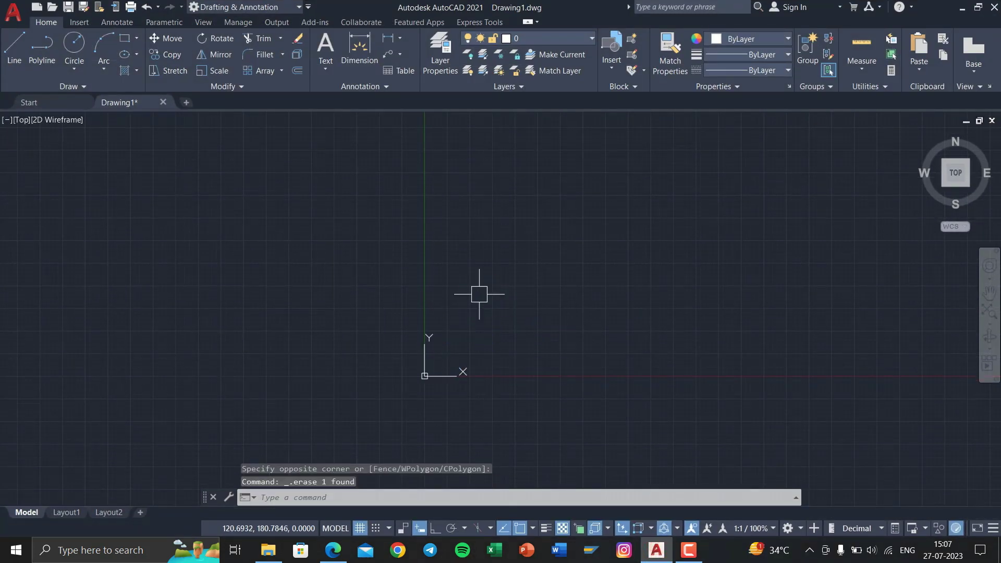
pyautogui.write('spl')
# - Draw a new spline through nine points forming four even peaks
pyautogui.press('Return')
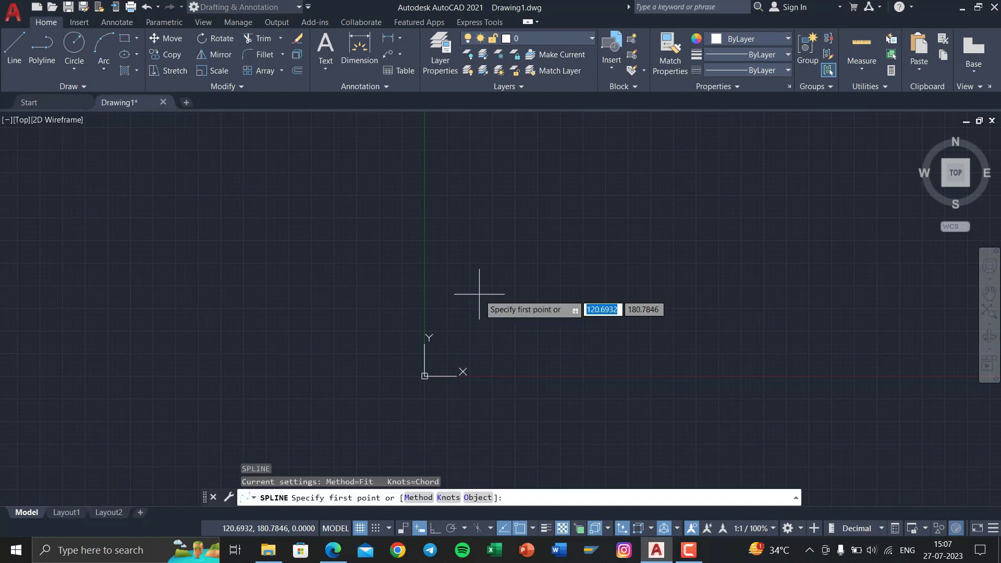
pyautogui.moveTo(507, 268); pyautogui.dragTo(478, 296, button='middle')
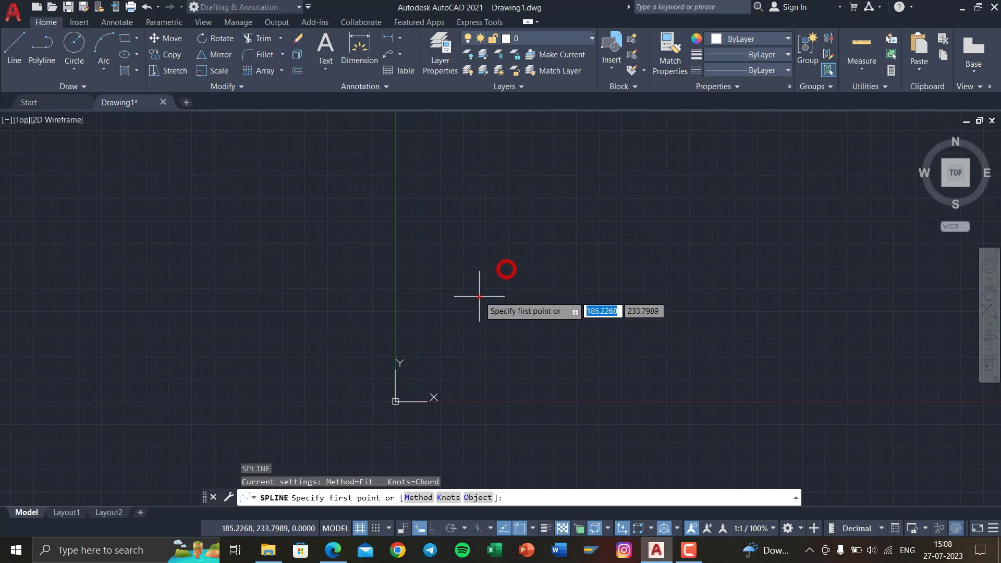
pyautogui.click(479, 296)
pyautogui.click(521, 239)
pyautogui.click(559, 296)
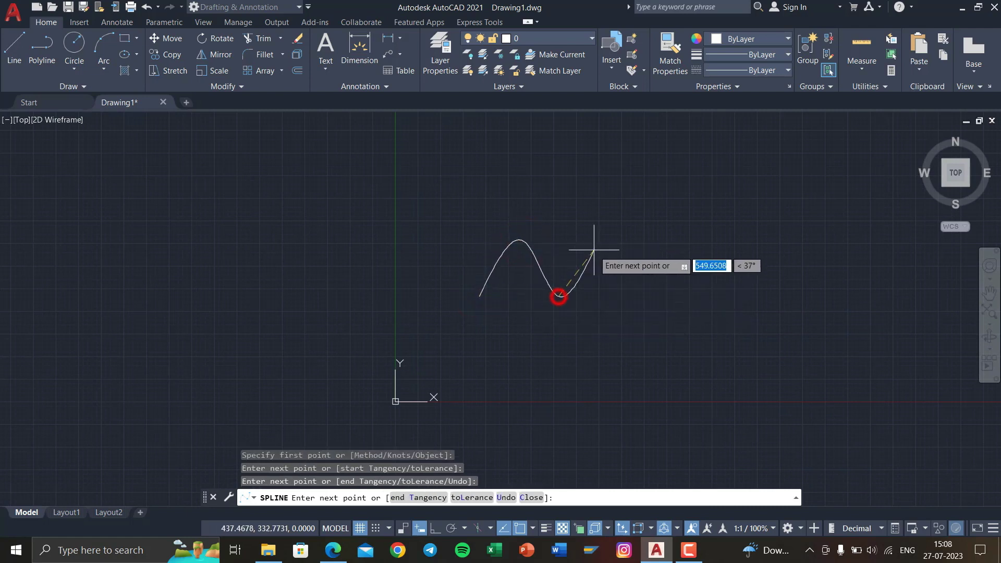
pyautogui.click(597, 240)
pyautogui.click(642, 296)
pyautogui.click(677, 243)
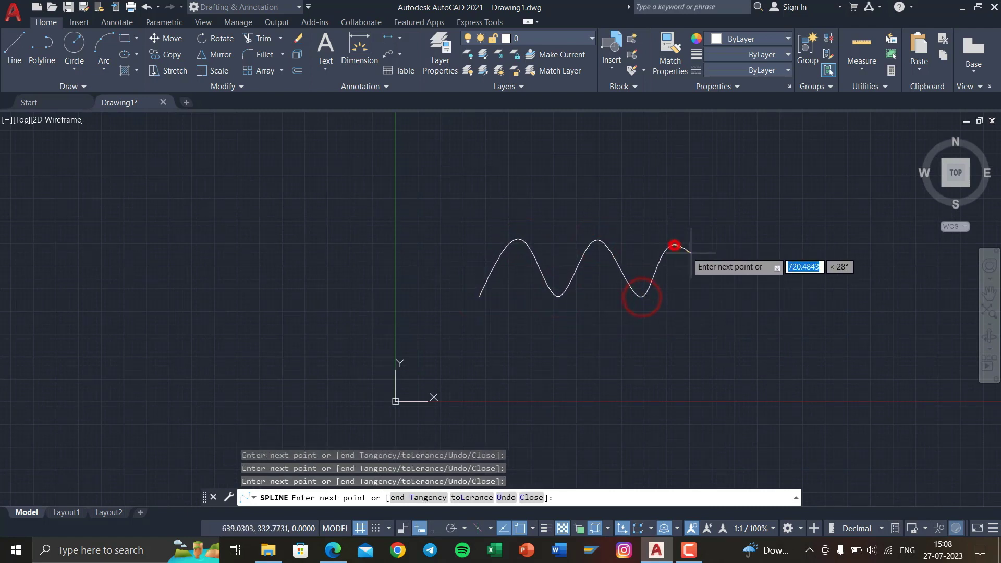
pyautogui.click(713, 297)
pyautogui.click(752, 240)
pyautogui.click(777, 297)
pyautogui.press('Return')
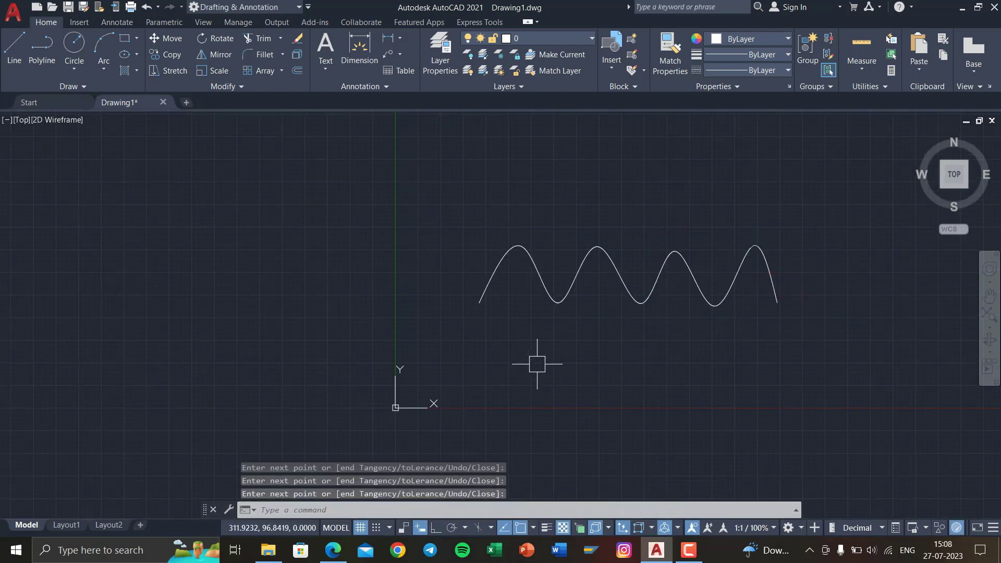
pyautogui.press('Return')
# - Draw a gentler wave below the first, using the CV method with nine alternating control vertices
pyautogui.click(421, 508)
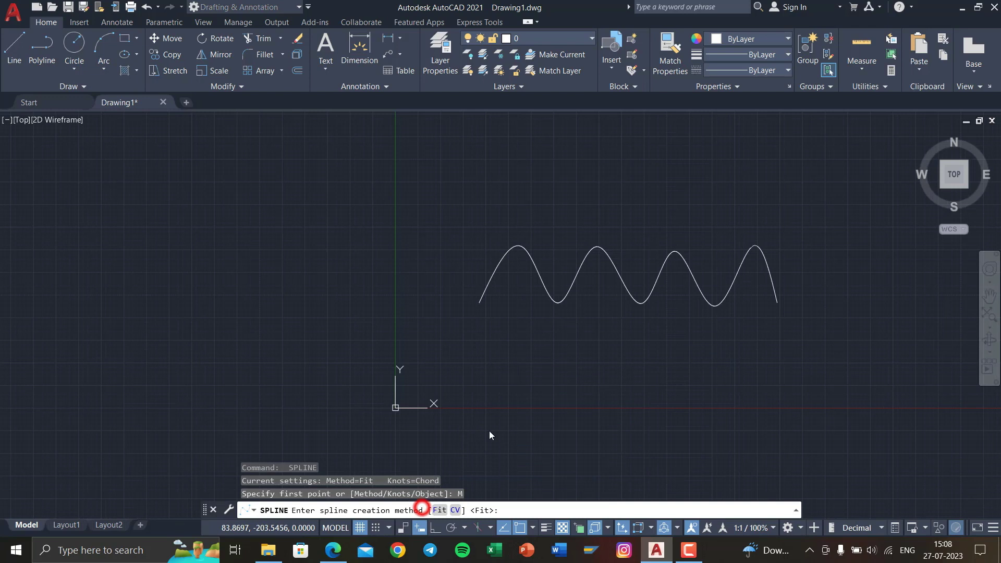
pyautogui.click(499, 506)
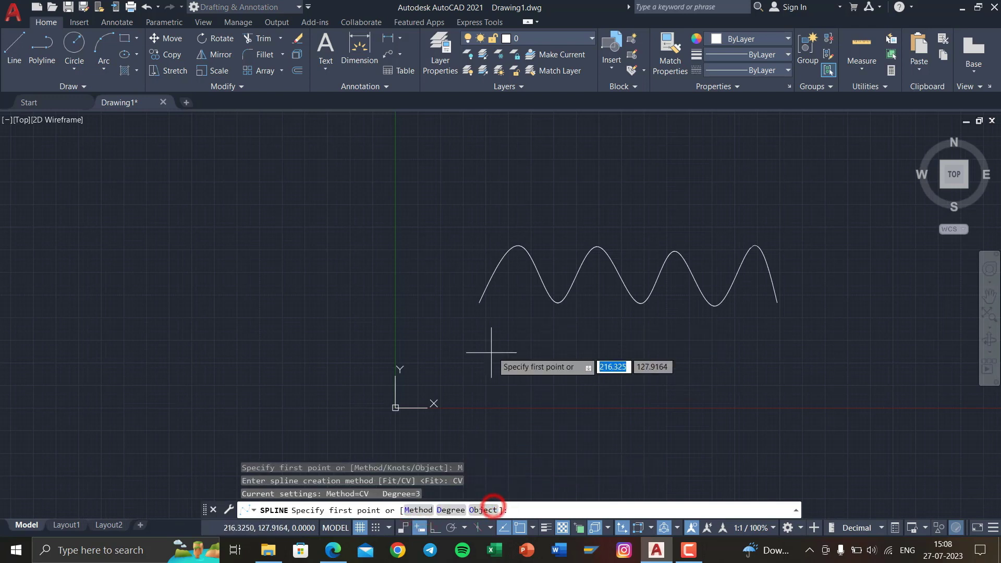
pyautogui.click(471, 388)
pyautogui.click(515, 333)
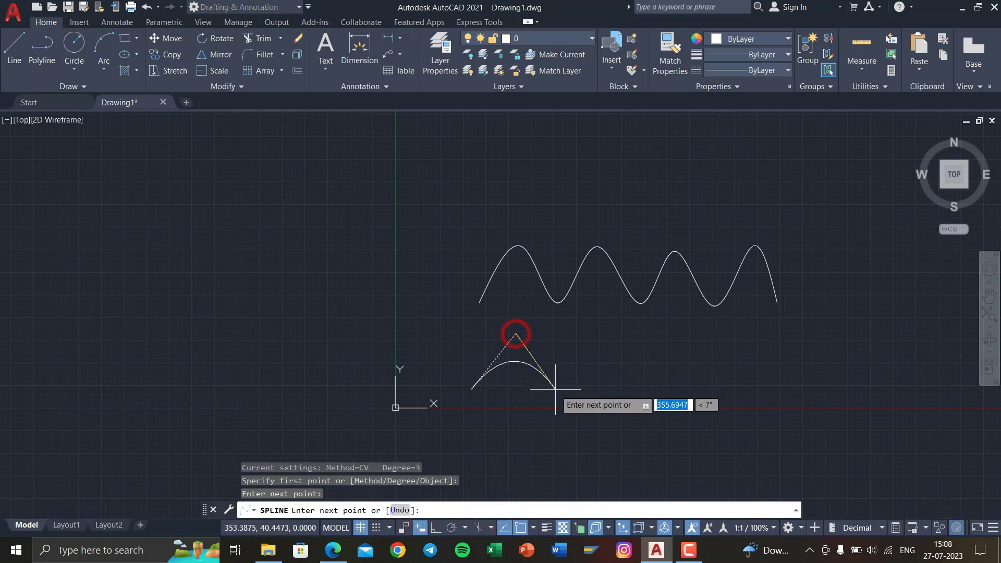
pyautogui.click(557, 394)
pyautogui.click(600, 324)
pyautogui.click(644, 392)
pyautogui.click(687, 319)
pyautogui.click(733, 391)
pyautogui.click(786, 327)
pyautogui.click(830, 395)
pyautogui.press('Return')
pyautogui.moveTo(731, 310); pyautogui.dragTo(610, 311, button='middle')
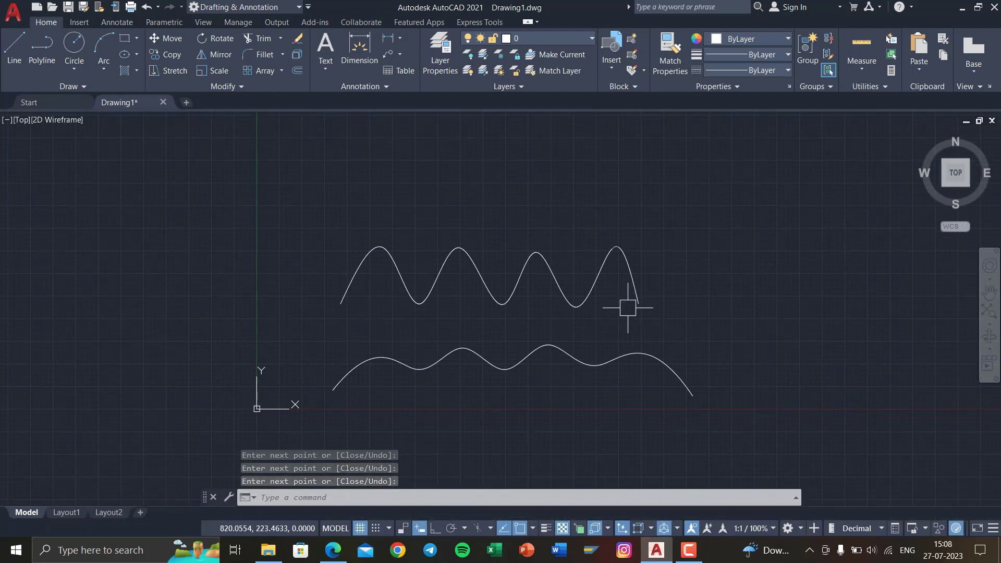
pyautogui.moveTo(617, 318); pyautogui.dragTo(635, 320, button='middle')
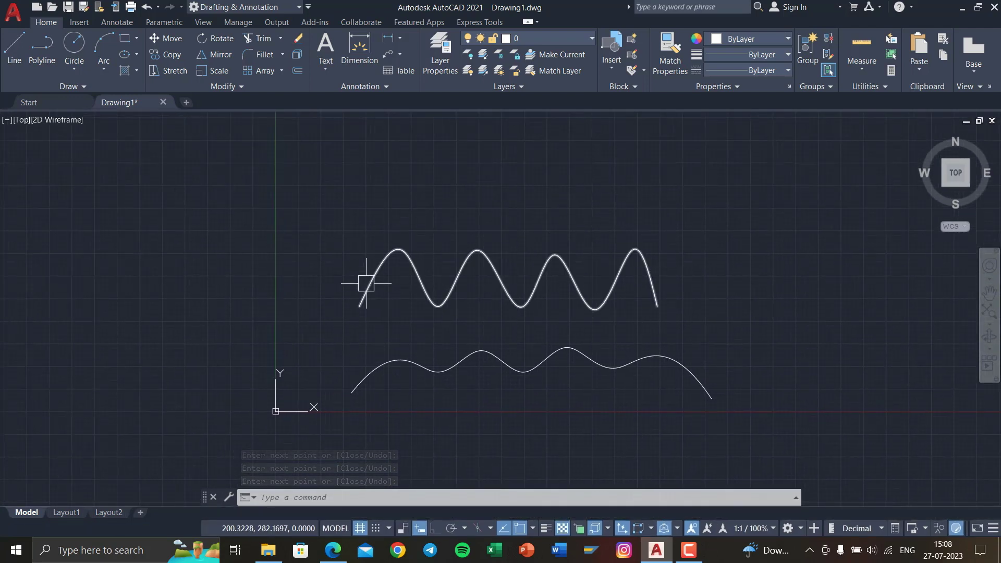
# - Select the upper wave spline to inspect it, then deselect it
pyautogui.click(722, 308)
pyautogui.click(641, 274)
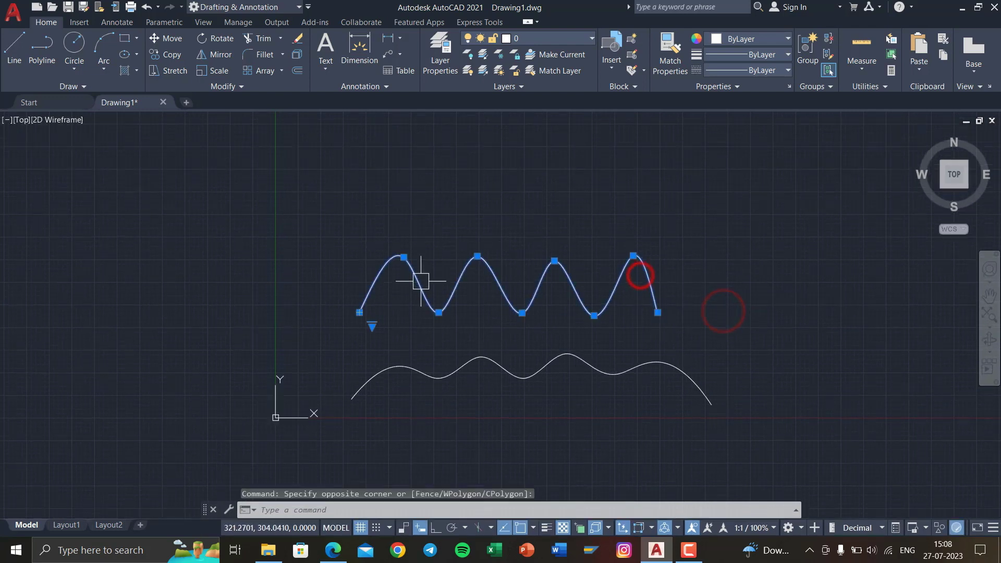
pyautogui.scroll(2, 404, 309)
pyautogui.click(403, 309)
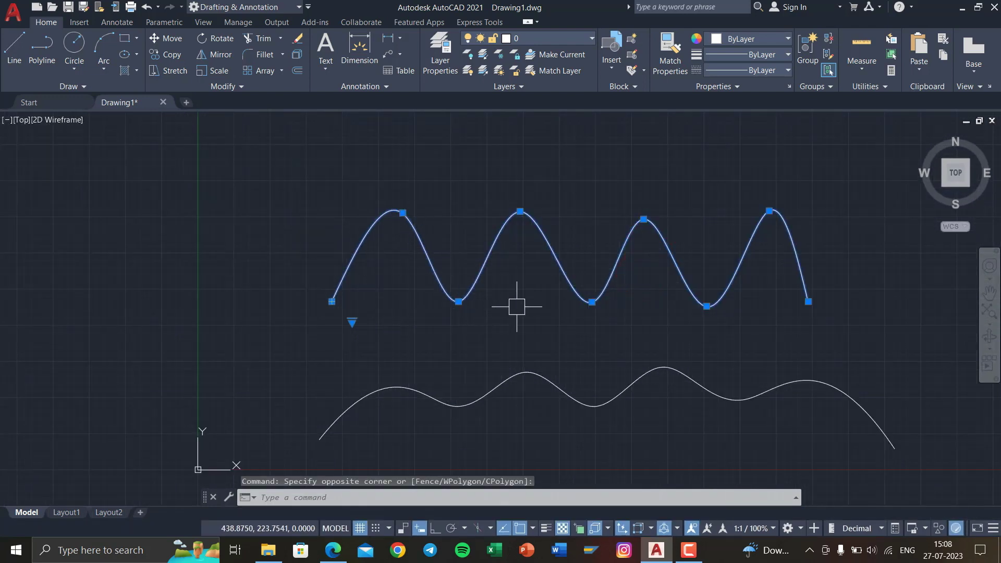
pyautogui.press('Escape')
pyautogui.moveTo(673, 325); pyautogui.dragTo(610, 276, button='middle')
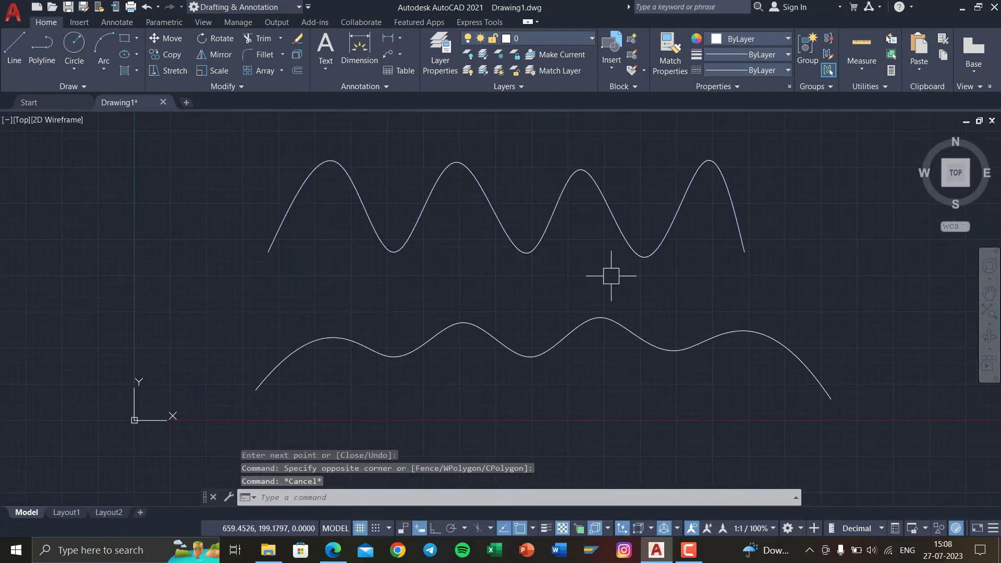
# - Inspect the lower CV spline's control frame, then start a new SPLINE command
pyautogui.click(810, 387)
pyautogui.scroll(-2, 675, 398)
pyautogui.scroll(2, 499, 348)
pyautogui.moveTo(552, 350)
pyautogui.mouseDown(button='middle')
pyautogui.moveTo(440, 341)
pyautogui.moveTo(425, 304)
pyautogui.mouseUp(button='middle')
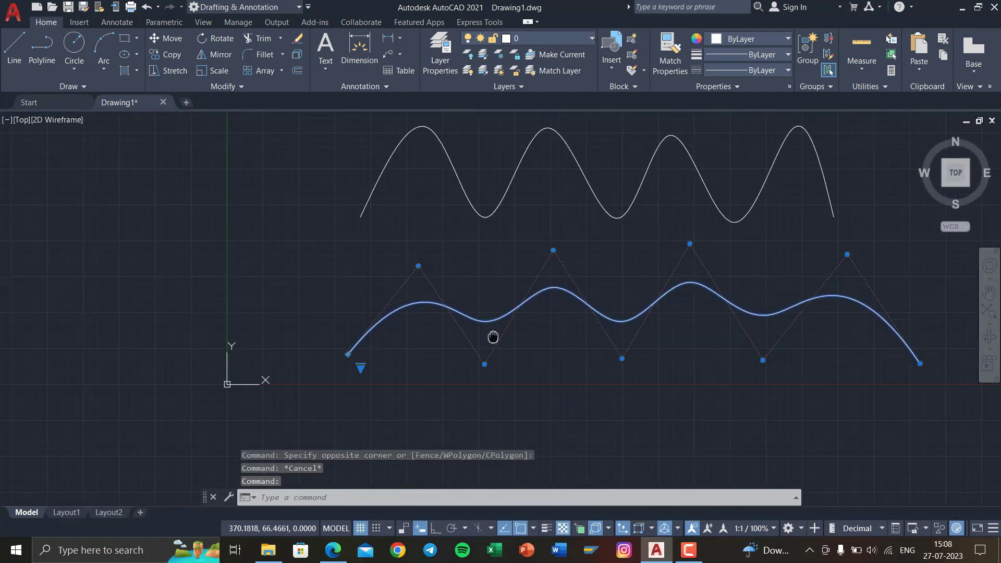
pyautogui.press('Escape')
pyautogui.moveTo(687, 243); pyautogui.dragTo(608, 312, button='middle')
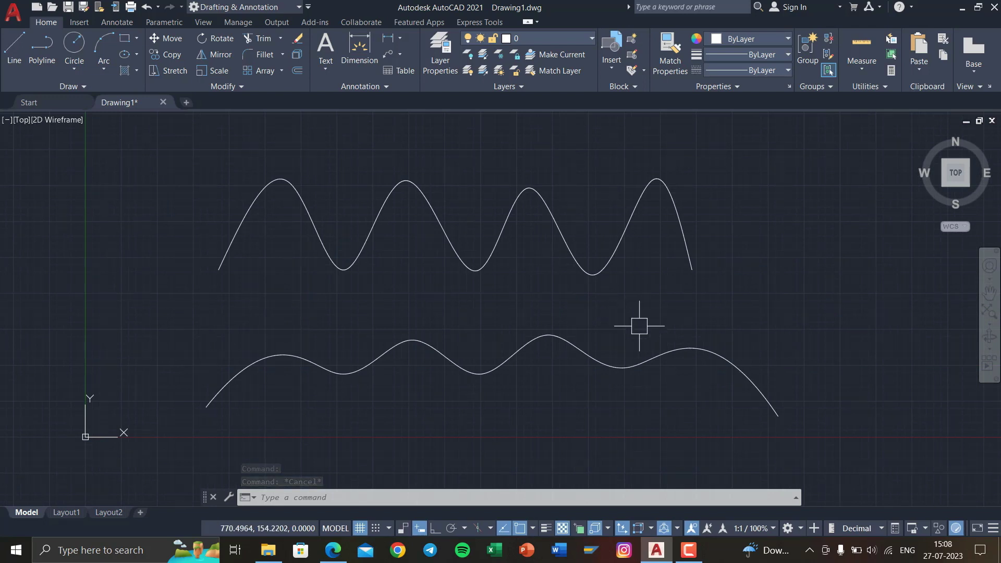
pyautogui.moveTo(650, 353); pyautogui.dragTo(621, 342, button='middle')
pyautogui.click(621, 342)
pyautogui.press('Escape')
pyautogui.scroll(-2, 330, 208)
pyautogui.write('spline')
pyautogui.press('Return')
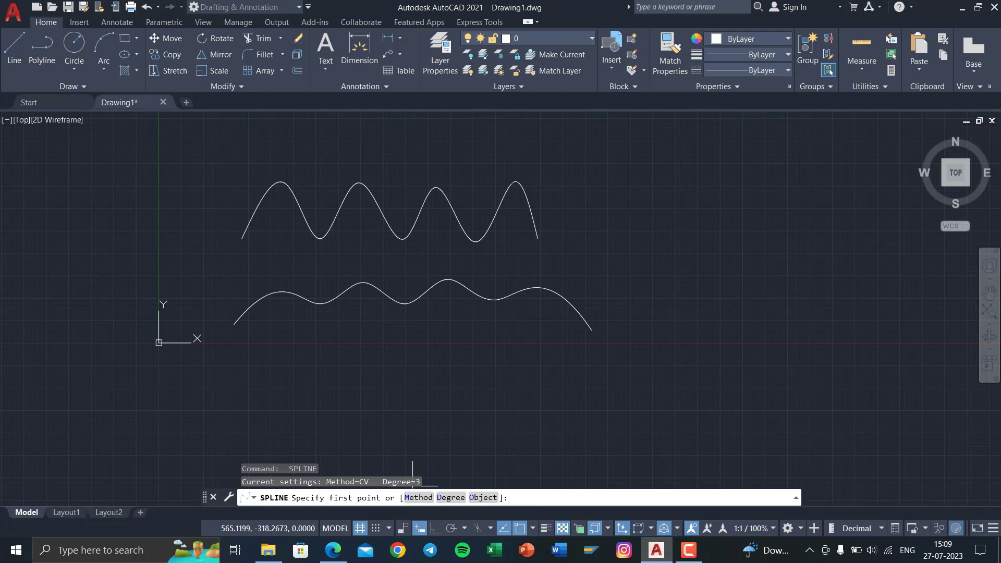
# - Set the new spline's degree to 6
pyautogui.moveTo(473, 400); pyautogui.dragTo(438, 438, button='middle')
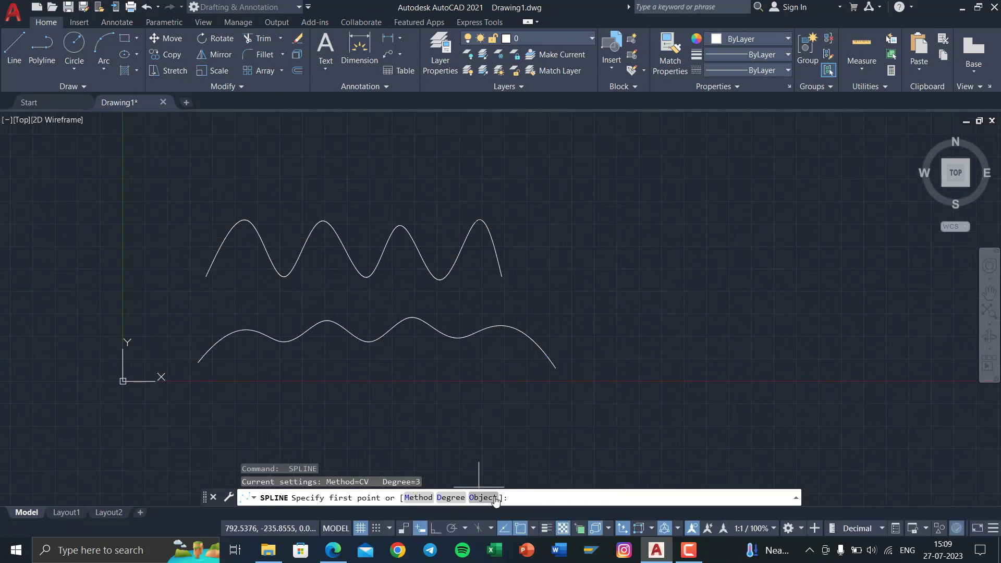
pyautogui.click(460, 500)
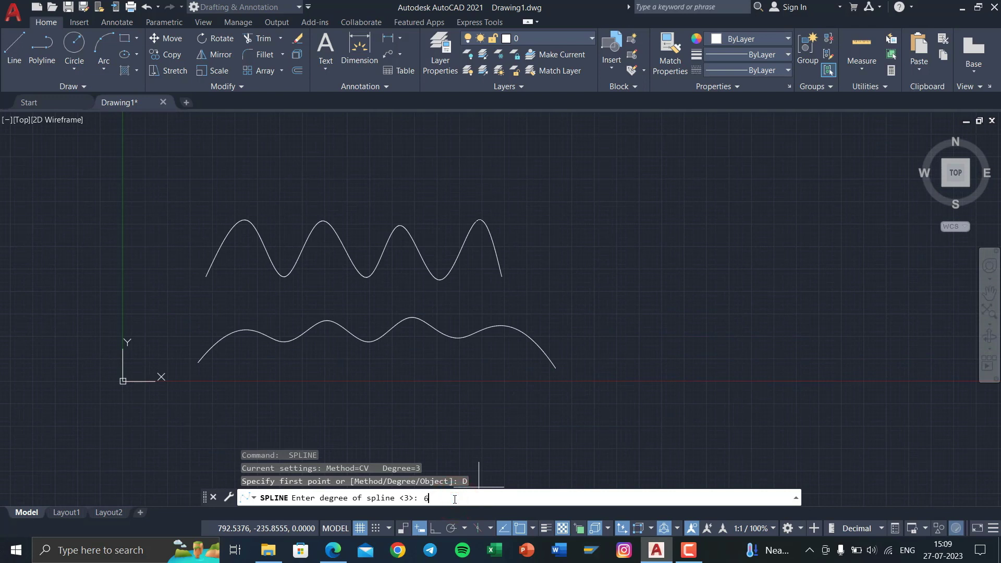
pyautogui.press('Return')
pyautogui.moveTo(453, 409); pyautogui.dragTo(536, 336, button='middle')
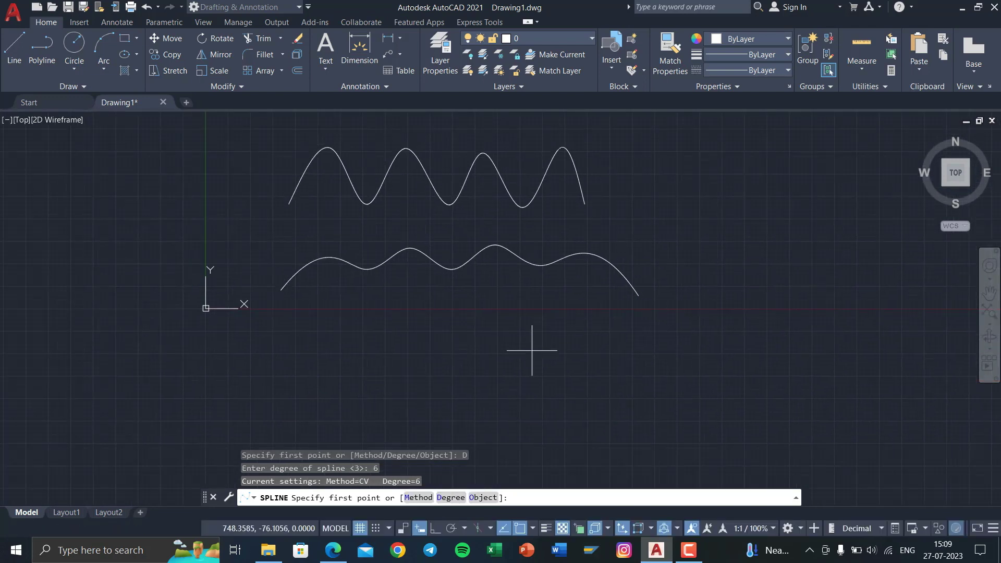
# - Draw the flatter degree-6 spline through nine zigzag points below the waves
pyautogui.click(282, 401)
pyautogui.click(332, 333)
pyautogui.click(386, 400)
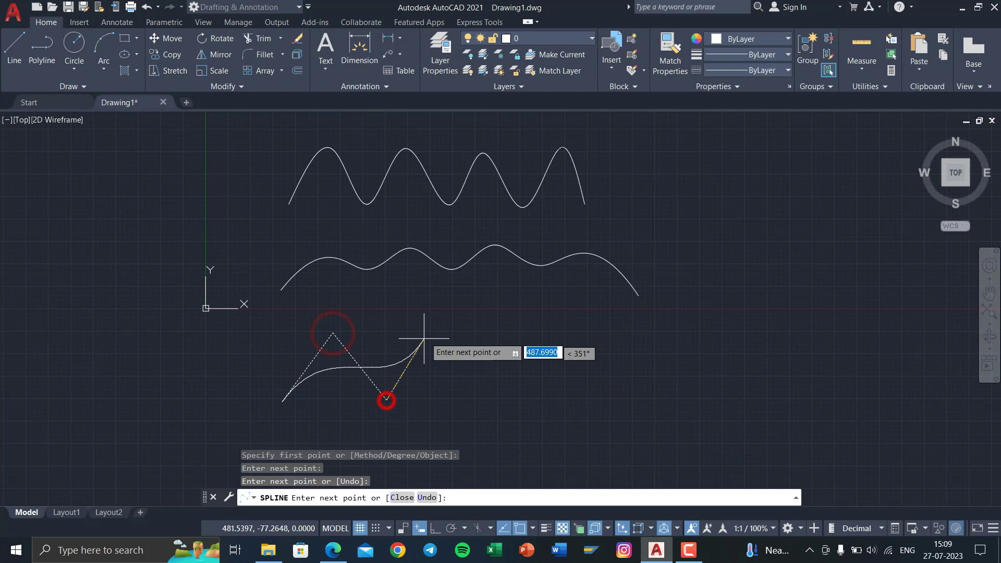
pyautogui.click(429, 321)
pyautogui.click(476, 395)
pyautogui.click(526, 324)
pyautogui.click(564, 395)
pyautogui.click(623, 324)
pyautogui.click(683, 398)
pyautogui.rightClick(723, 334)
pyautogui.click(742, 345)
pyautogui.press('Return')
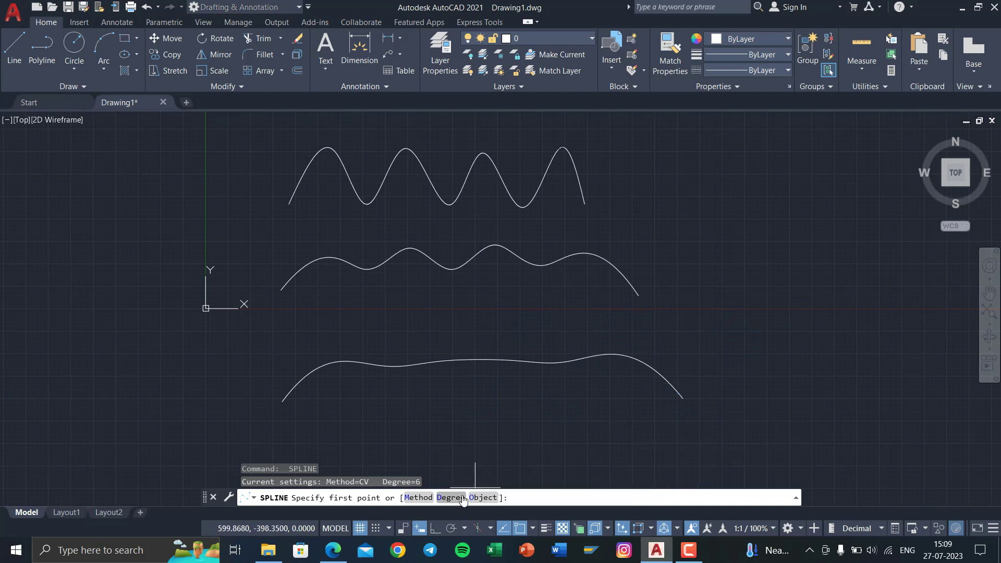
# - Set the spline degree to 9 and bring empty space below the curves into view
pyautogui.click(462, 497)
pyautogui.write('9')
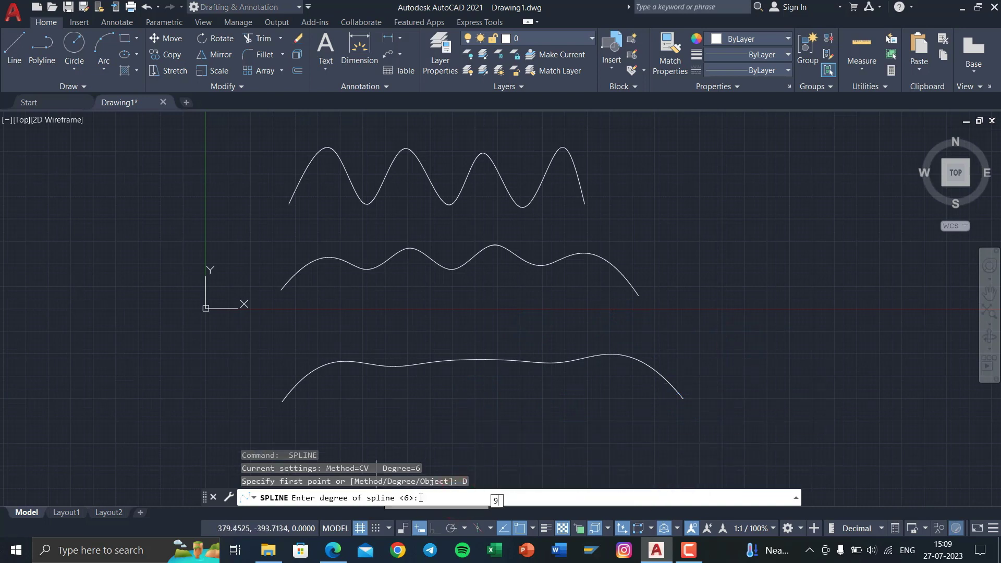
pyautogui.press('Return')
pyautogui.moveTo(424, 408)
pyautogui.mouseDown(button='middle')
pyautogui.moveTo(474, 308)
pyautogui.moveTo(439, 316)
pyautogui.mouseUp(button='middle')
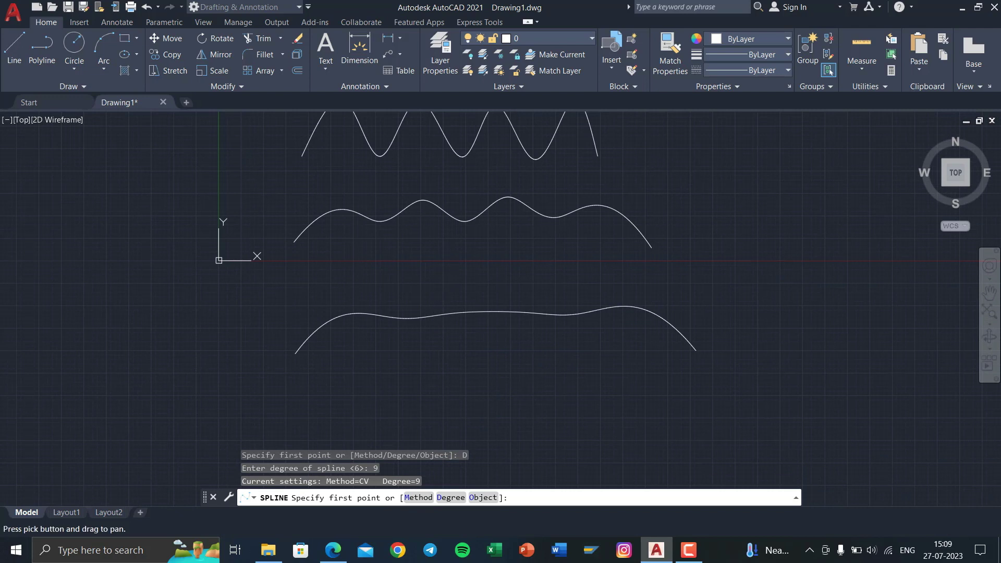
pyautogui.click(953, 176)
pyautogui.moveTo(604, 358); pyautogui.dragTo(631, 290, button='middle')
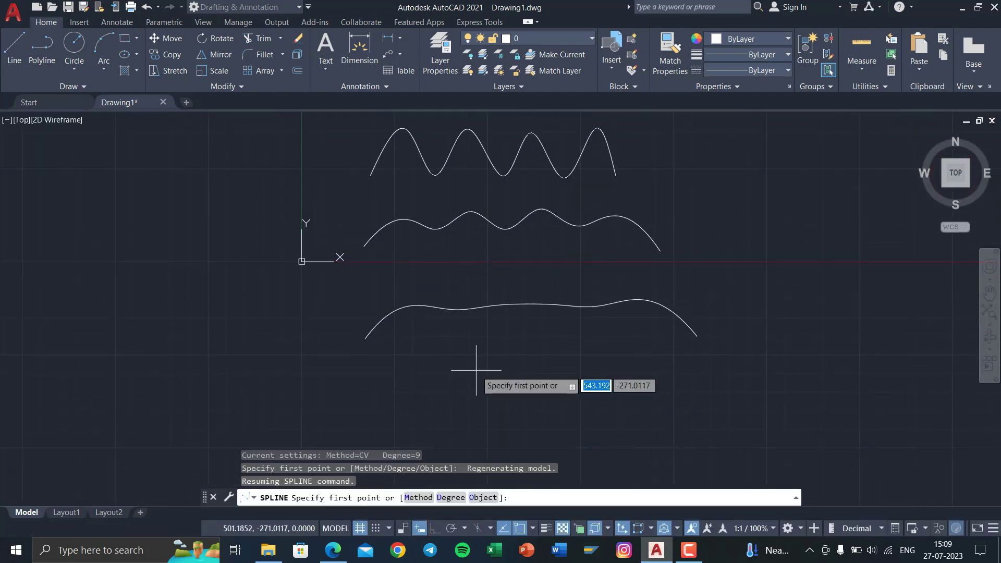
# - Draw the almost flat degree-9 spline through nine zigzag points at the bottom
pyautogui.click(368, 434)
pyautogui.click(429, 357)
pyautogui.click(471, 433)
pyautogui.click(526, 360)
pyautogui.click(577, 443)
pyautogui.click(627, 351)
pyautogui.click(686, 438)
pyautogui.click(733, 346)
pyautogui.click(795, 442)
pyautogui.rightClick(881, 344)
pyautogui.click(888, 351)
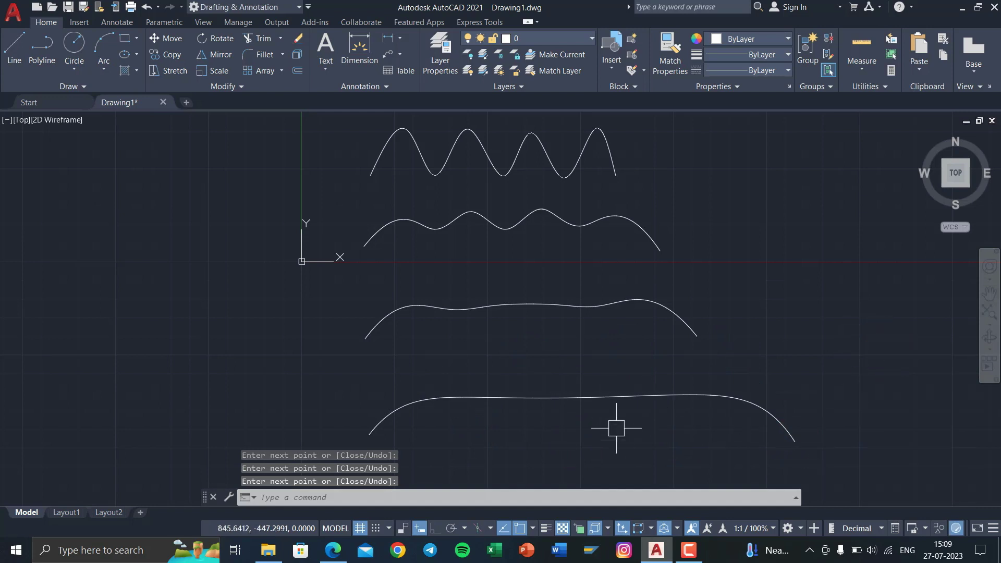
pyautogui.moveTo(610, 397); pyautogui.dragTo(599, 375, button='middle')
pyautogui.moveTo(587, 340); pyautogui.dragTo(537, 377, button='middle')
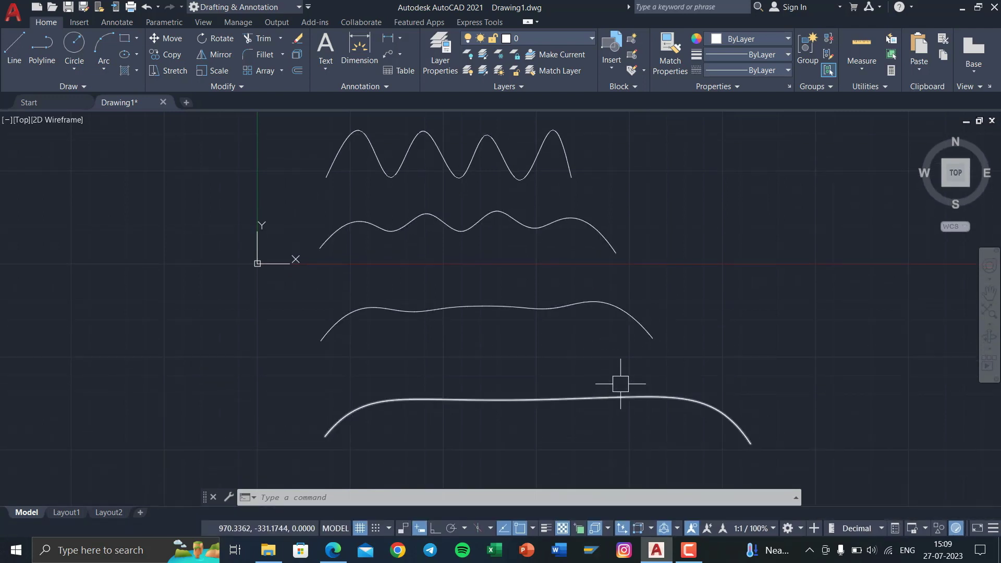
# - Start a new spline with degree 1
pyautogui.write('spline')
pyautogui.press('Return')
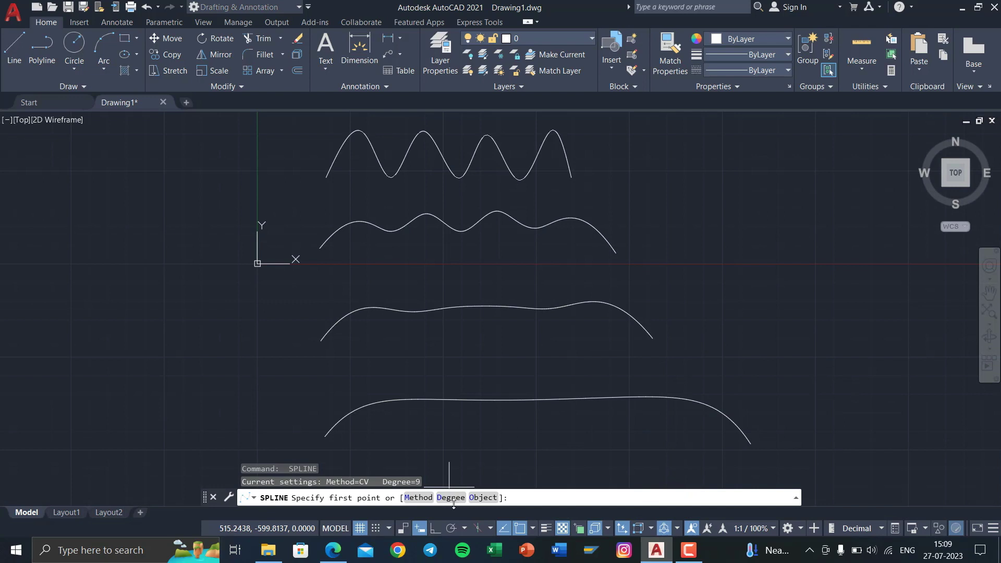
pyautogui.click(451, 497)
pyautogui.write('1')
pyautogui.press('Return')
pyautogui.moveTo(590, 322); pyautogui.dragTo(593, 228, button='middle')
# - Draw a sharp nine-point zigzag of straight segments beneath the other splines
pyautogui.click(348, 436)
pyautogui.click(405, 370)
pyautogui.click(453, 434)
pyautogui.click(495, 380)
pyautogui.click(542, 445)
pyautogui.click(591, 386)
pyautogui.click(637, 445)
pyautogui.click(700, 374)
pyautogui.click(748, 448)
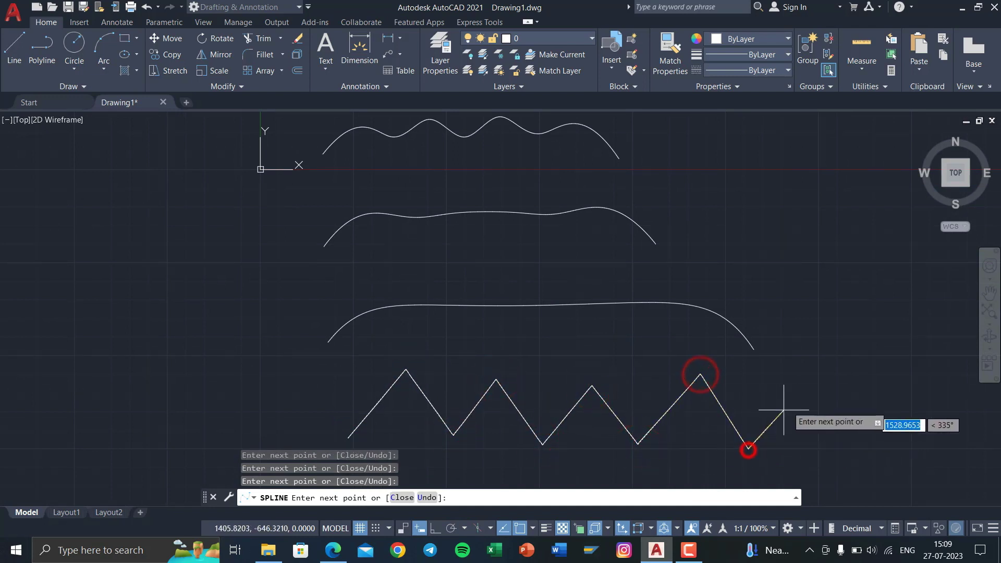
pyautogui.press('Return')
pyautogui.moveTo(726, 423)
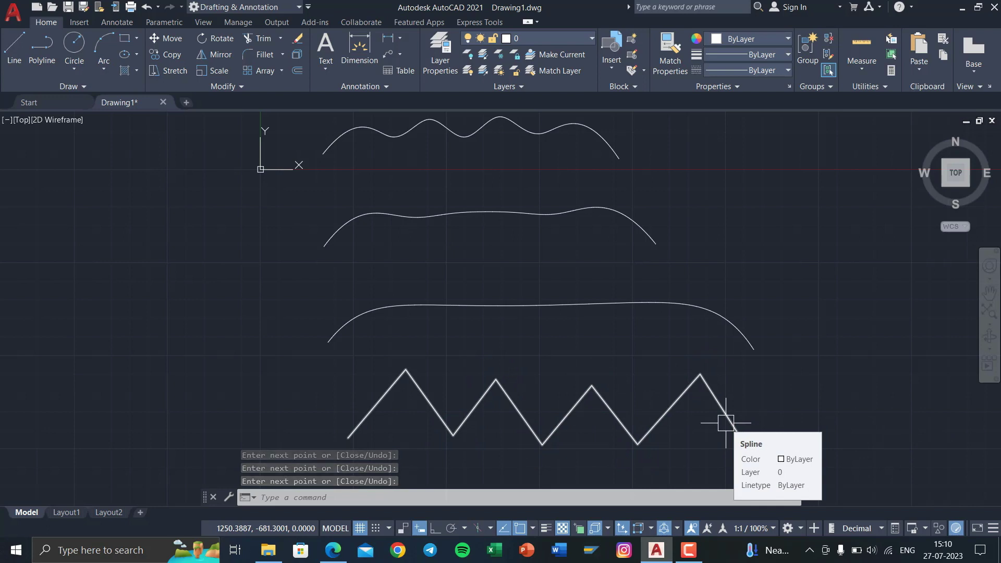
pyautogui.moveTo(770, 364); pyautogui.dragTo(686, 380, button='middle')
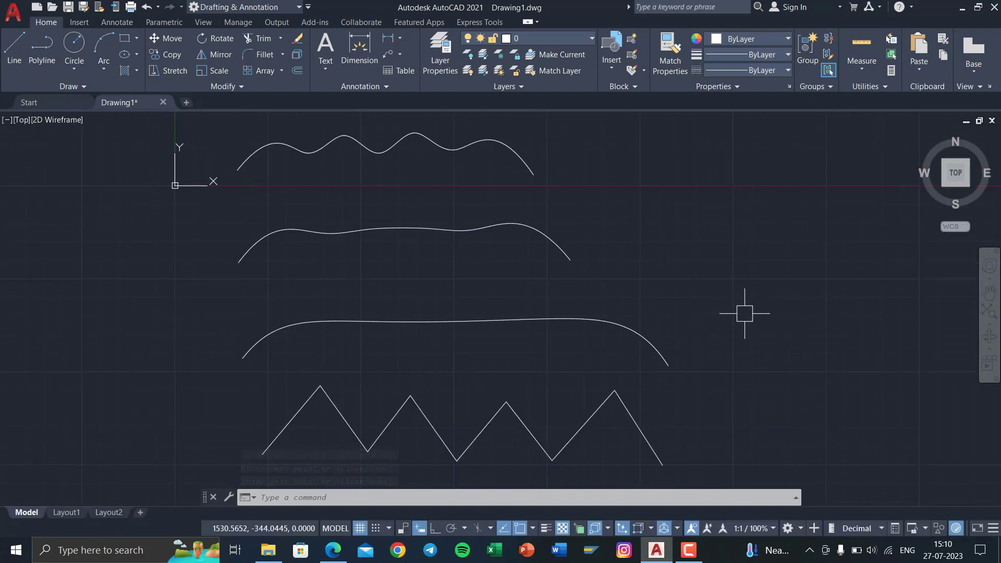
pyautogui.press('Return')
pyautogui.click(461, 498)
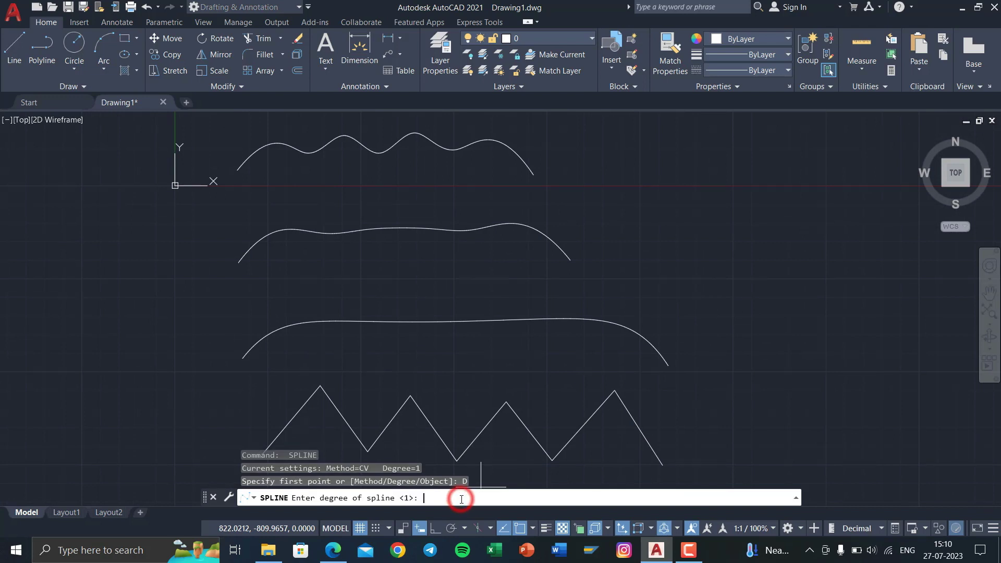
pyautogui.write('3')
pyautogui.press('Return')
pyautogui.scroll(-4, 515, 344)
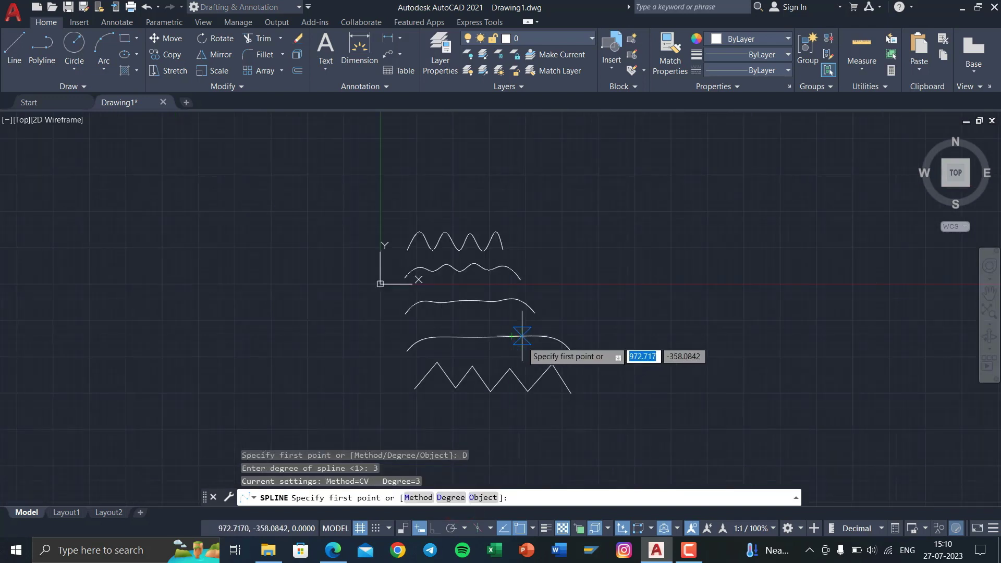
pyautogui.press('Escape')
pyautogui.press('Escape')
pyautogui.moveTo(475, 330); pyautogui.dragTo(416, 313, button='middle')
pyautogui.scroll(4, 416, 313)
pyautogui.moveTo(353, 292); pyautogui.dragTo(491, 259, button='middle')
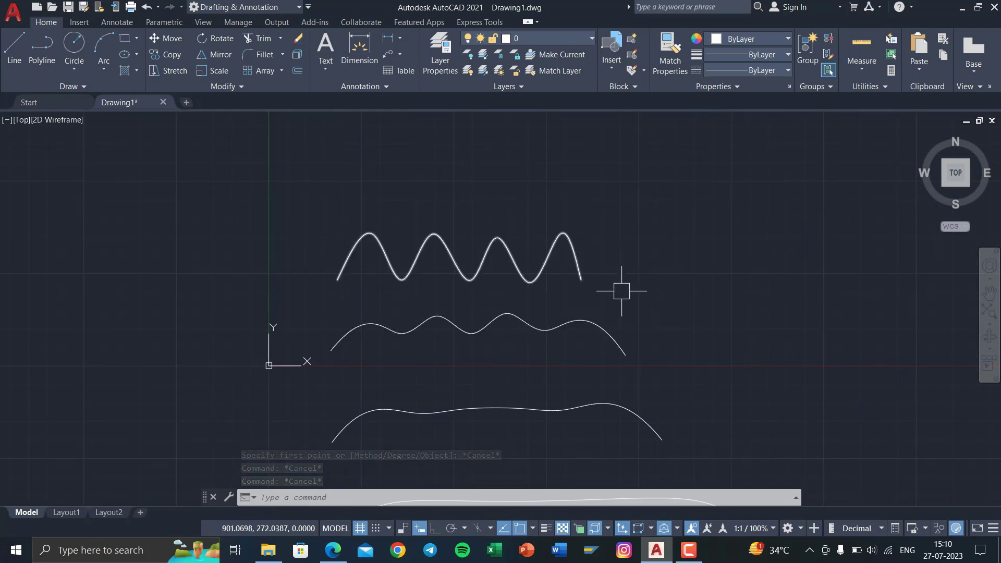
# - Select the top wave spline and switch its grips to control vertices
pyautogui.moveTo(554, 248); pyautogui.dragTo(674, 229, button='middle')
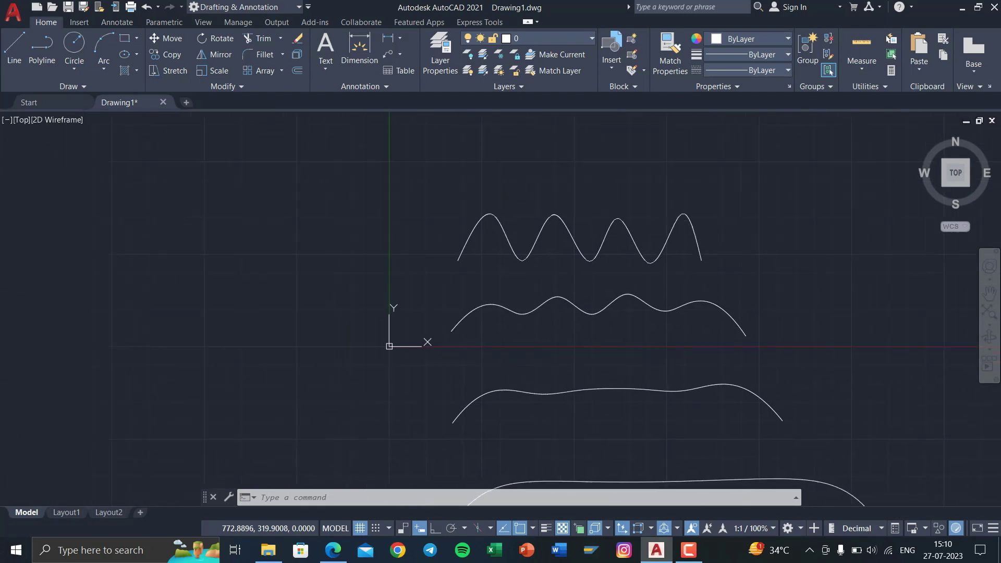
pyautogui.click(462, 247)
pyautogui.scroll(4, 460, 259)
pyautogui.moveTo(460, 259); pyautogui.dragTo(350, 240, button='middle')
pyautogui.click(453, 296)
pyautogui.scroll(-5, 586, 275)
pyautogui.moveTo(587, 275); pyautogui.dragTo(524, 271, button='middle')
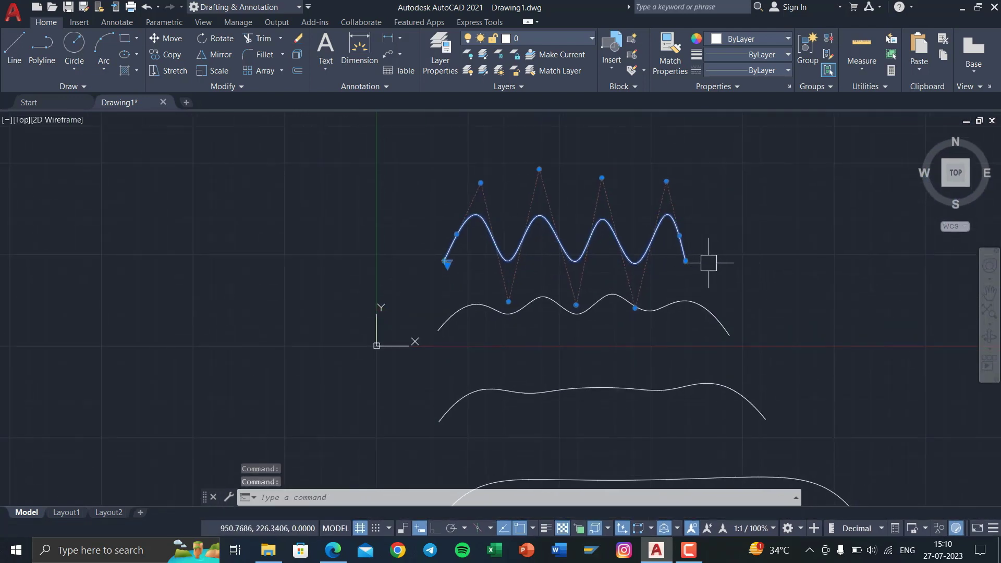
# - Stretch both ends of the top wave spline outward into long tails
pyautogui.click(685, 263)
pyautogui.click(761, 263)
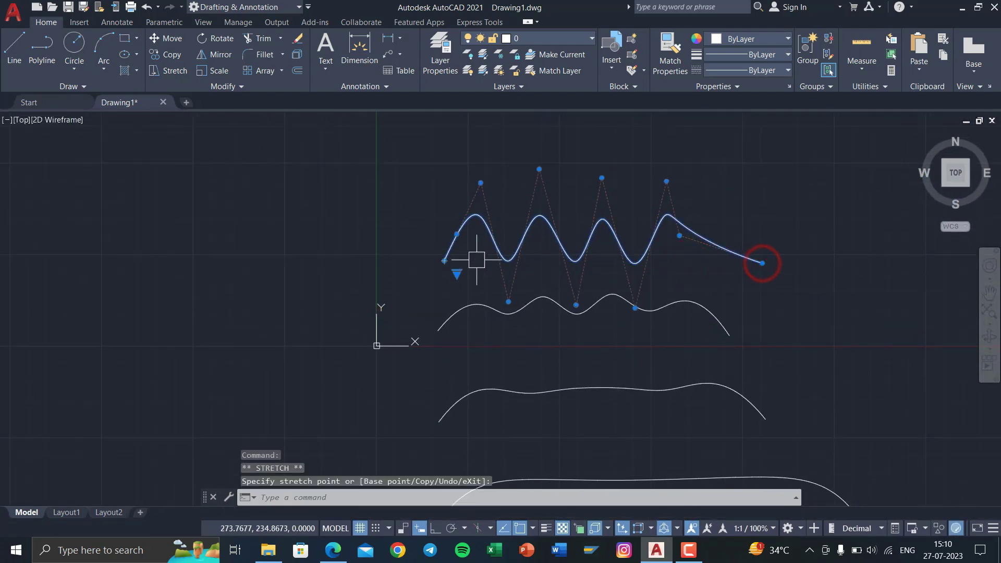
pyautogui.click(379, 260)
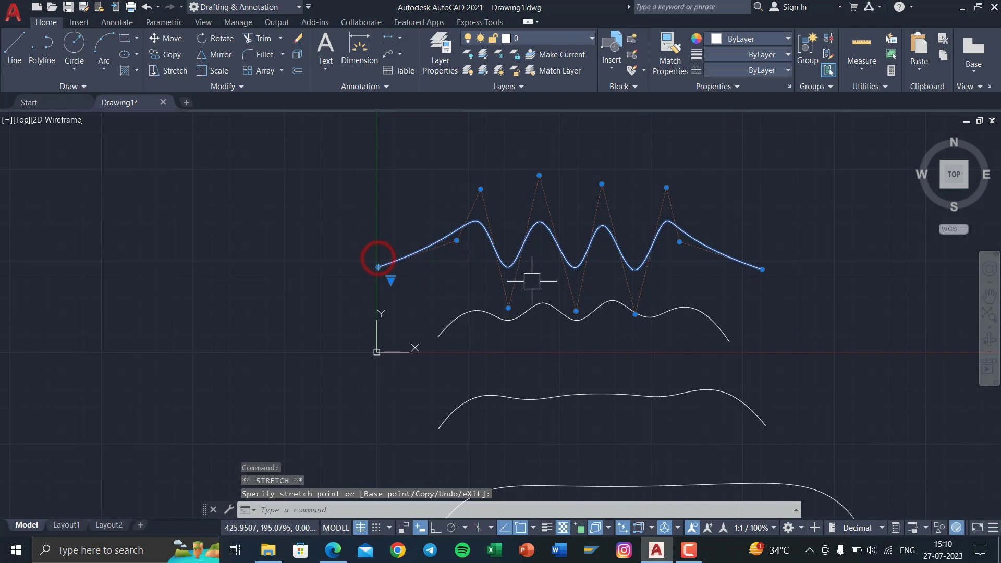
# - Raise the spline's lower control vertices upward to make the dips shallower
pyautogui.click(509, 307)
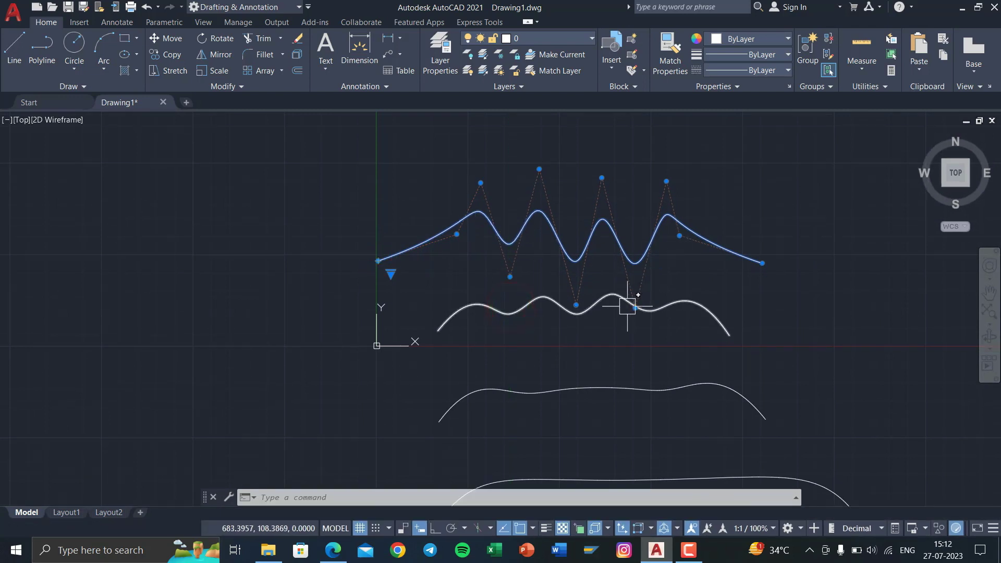
pyautogui.moveTo(635, 307); pyautogui.dragTo(638, 276)
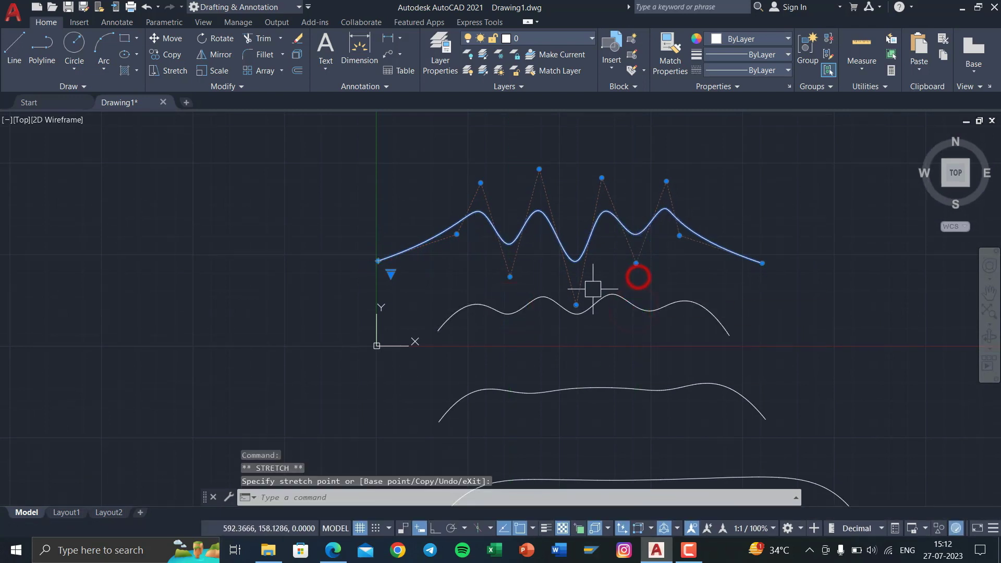
pyautogui.moveTo(576, 305); pyautogui.dragTo(573, 277)
pyautogui.click(510, 276)
pyautogui.click(506, 256)
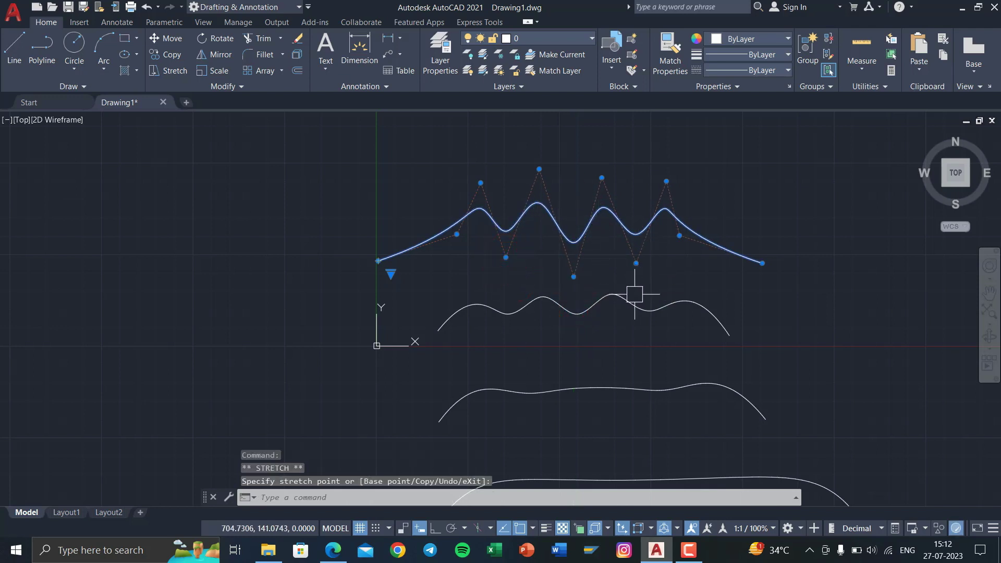
pyautogui.moveTo(634, 294); pyautogui.dragTo(588, 273, button='middle')
# - Release the top spline, select the middle spline, and switch its grips to fit points
pyautogui.press('Escape')
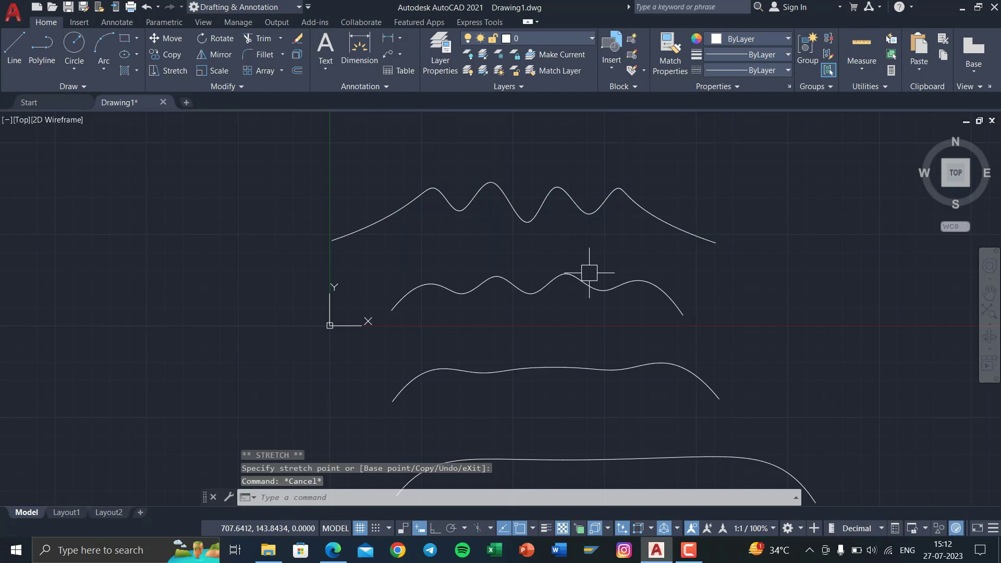
pyautogui.click(590, 279)
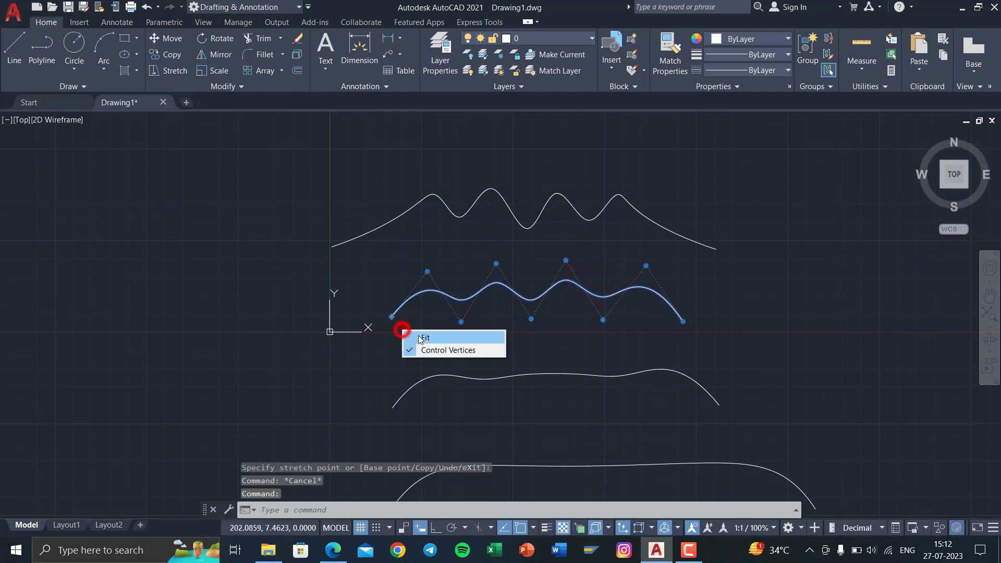
pyautogui.click(432, 340)
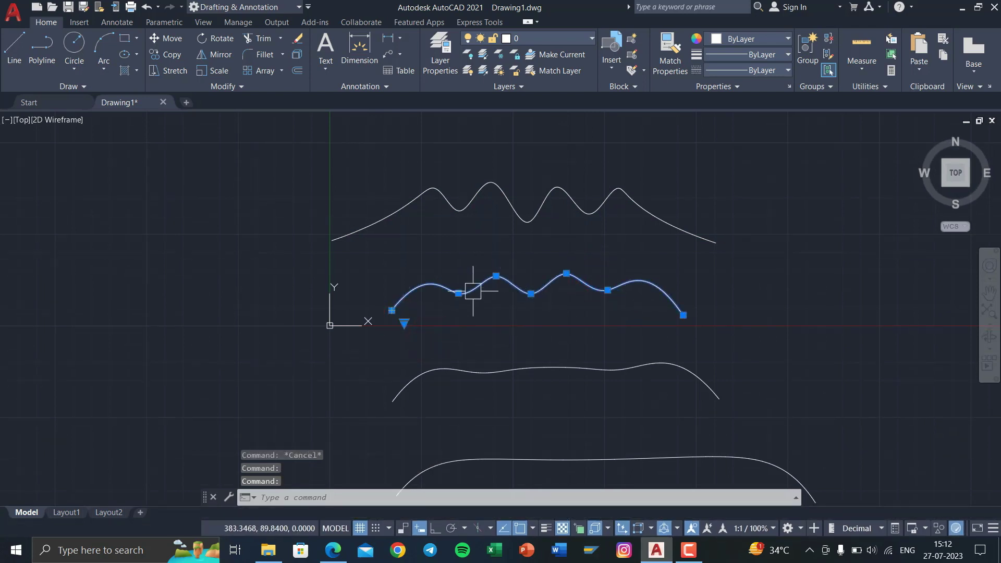
# - Drag the middle spline's fit points up and down into two tall, narrow peaks
pyautogui.click(495, 276)
pyautogui.click(493, 240)
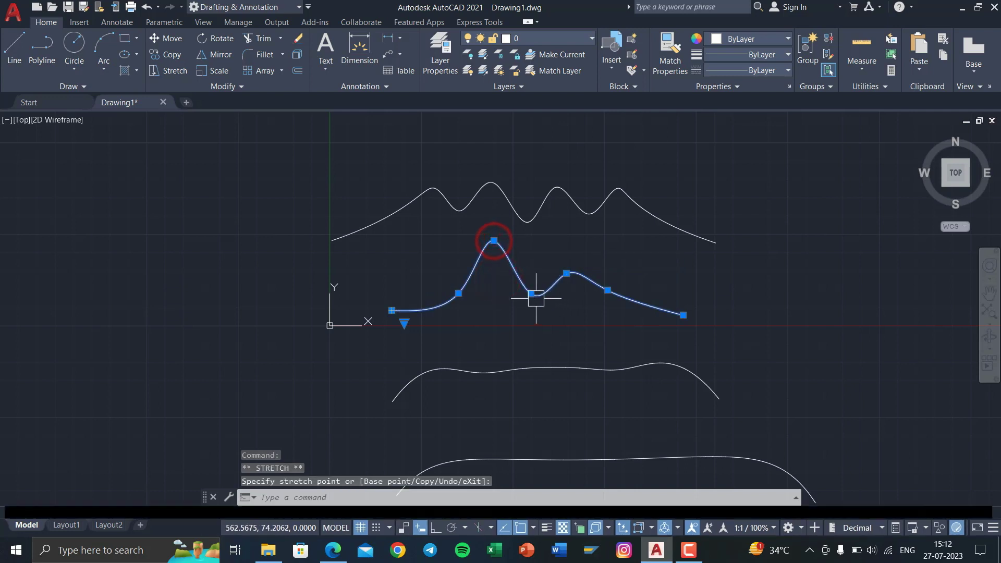
pyautogui.click(530, 299)
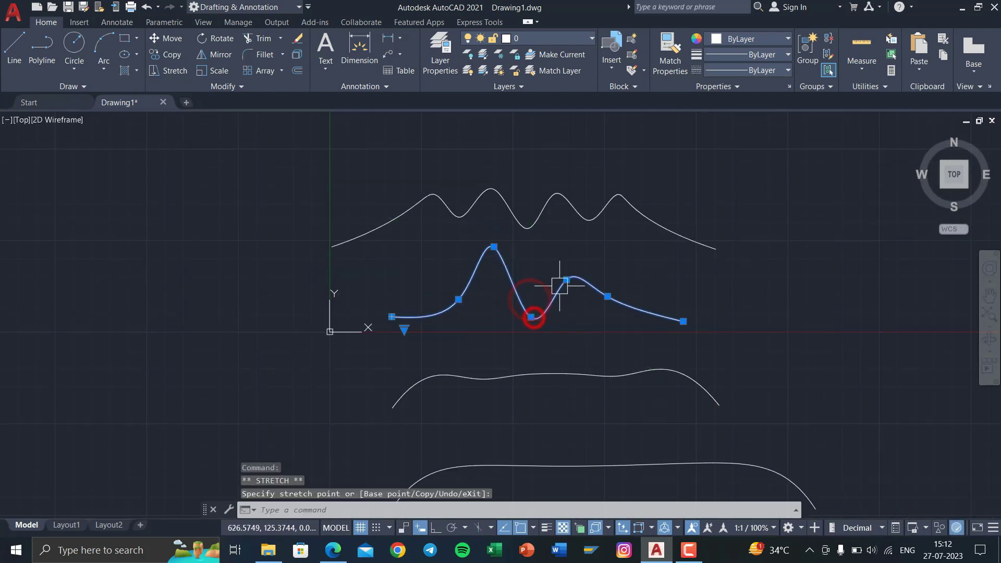
pyautogui.click(566, 280)
pyautogui.click(579, 248)
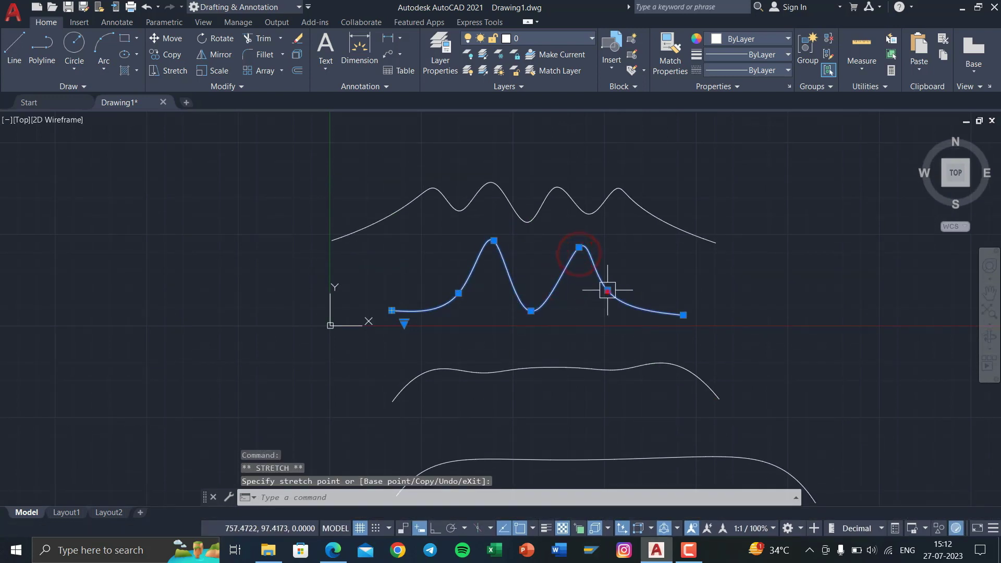
pyautogui.click(607, 291)
pyautogui.click(607, 296)
pyautogui.click(604, 324)
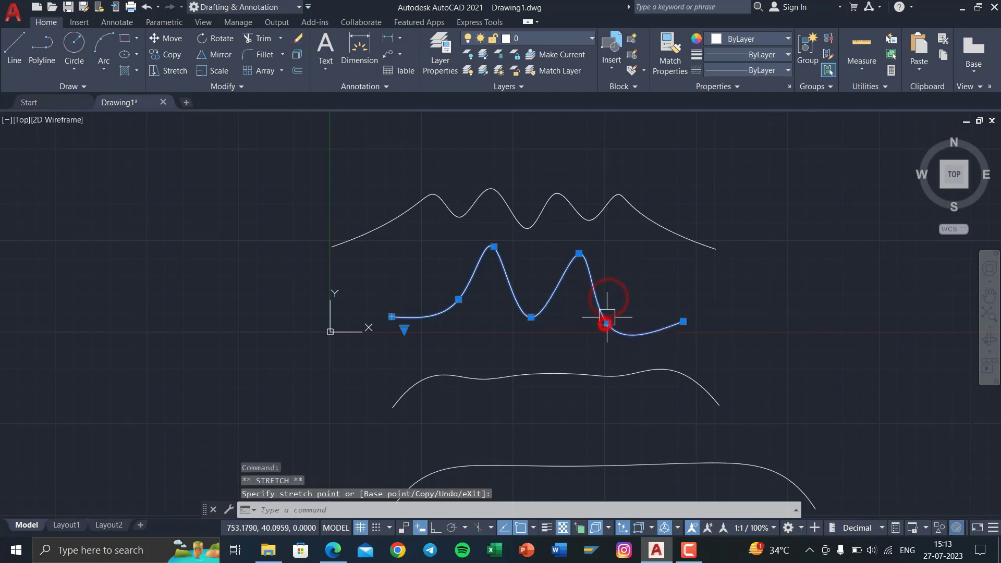
pyautogui.press('Escape')
pyautogui.press('Escape')
pyautogui.scroll(-5, 685, 300)
# - Draw a closed five-sided polyline with Ortho on, leaving one slanted top-left edge
pyautogui.moveTo(700, 273); pyautogui.dragTo(479, 246, button='middle')
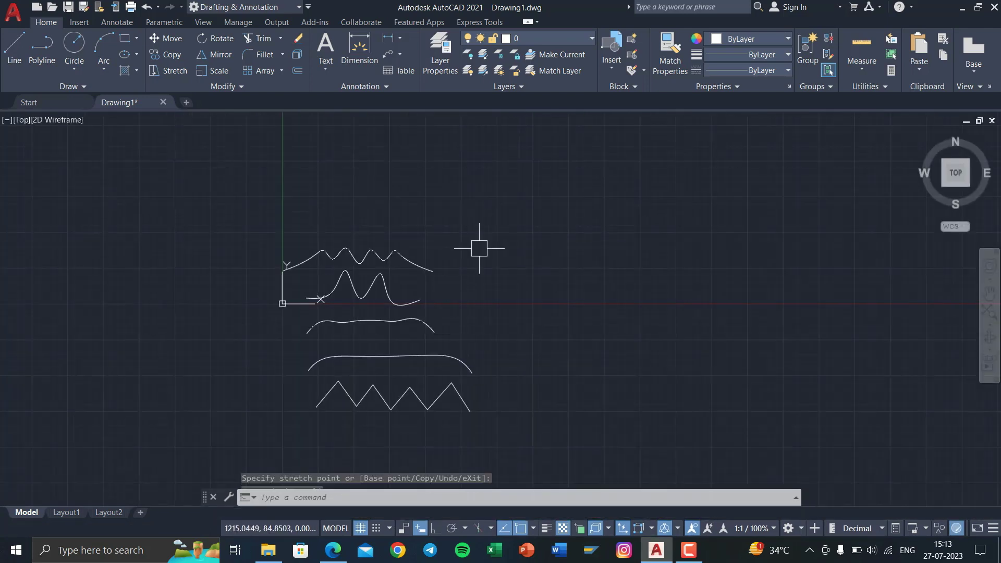
pyautogui.click(52, 47)
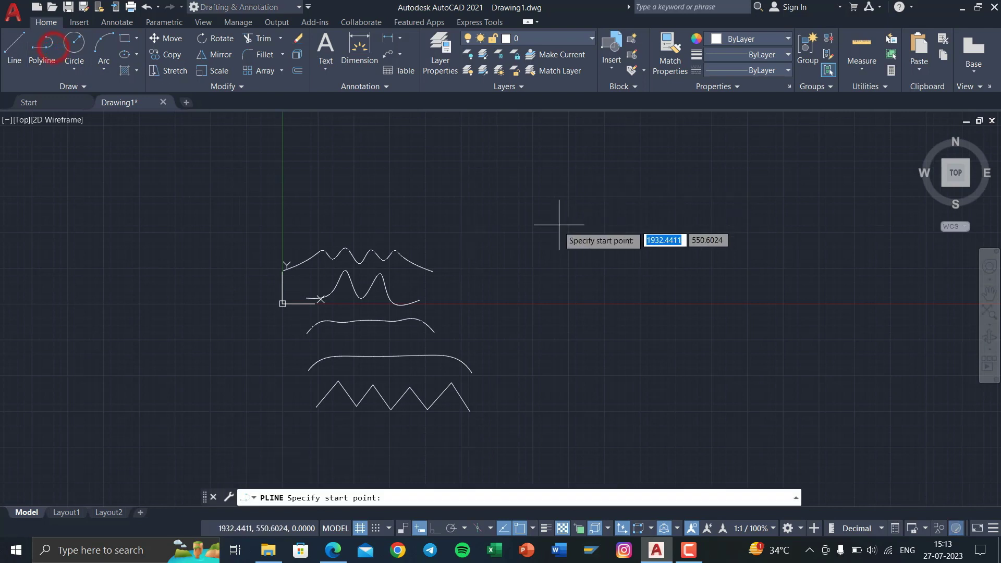
pyautogui.click(551, 213)
pyautogui.press('F8')
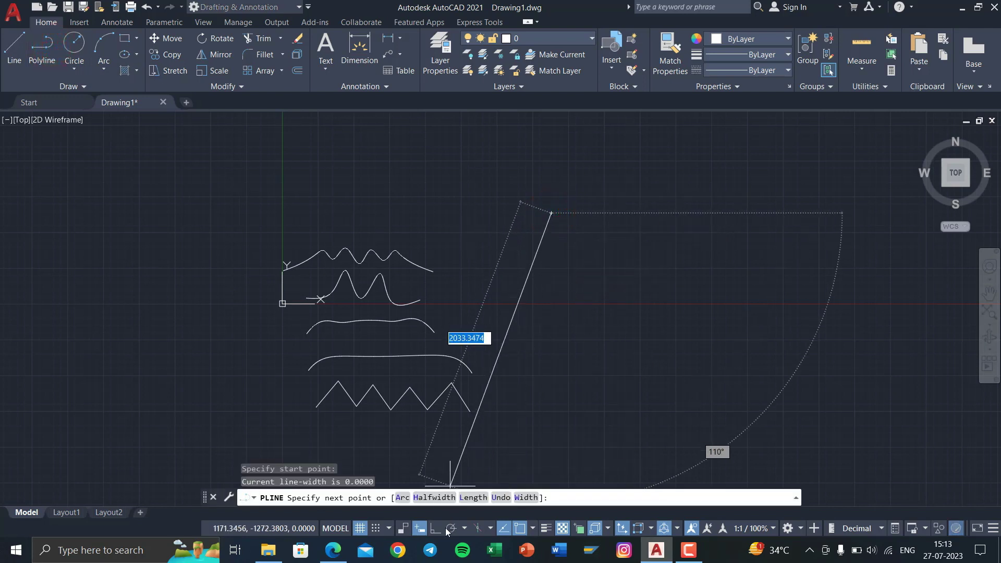
pyautogui.click(552, 278)
pyautogui.click(615, 276)
pyautogui.click(618, 237)
pyautogui.click(553, 210)
pyautogui.rightClick(584, 214)
pyautogui.scroll(5, 565, 230)
pyautogui.scroll(-2, 511, 220)
pyautogui.write('s')
pyautogui.press('Return')
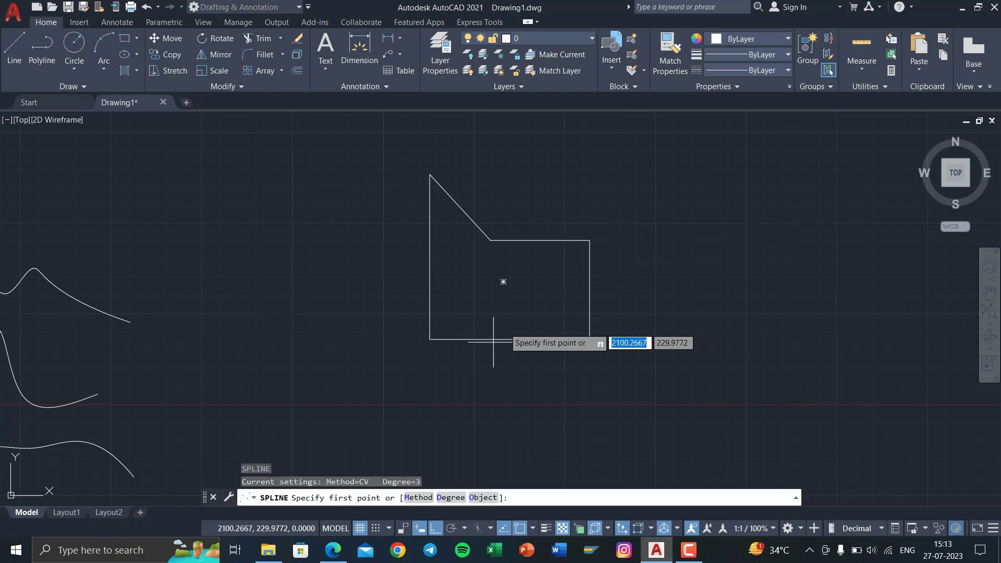
# - Convert the closed five-sided polyline into a teardrop spline using SPLINE's Object option
pyautogui.click(478, 500)
pyautogui.click(505, 347)
pyautogui.press('Return')
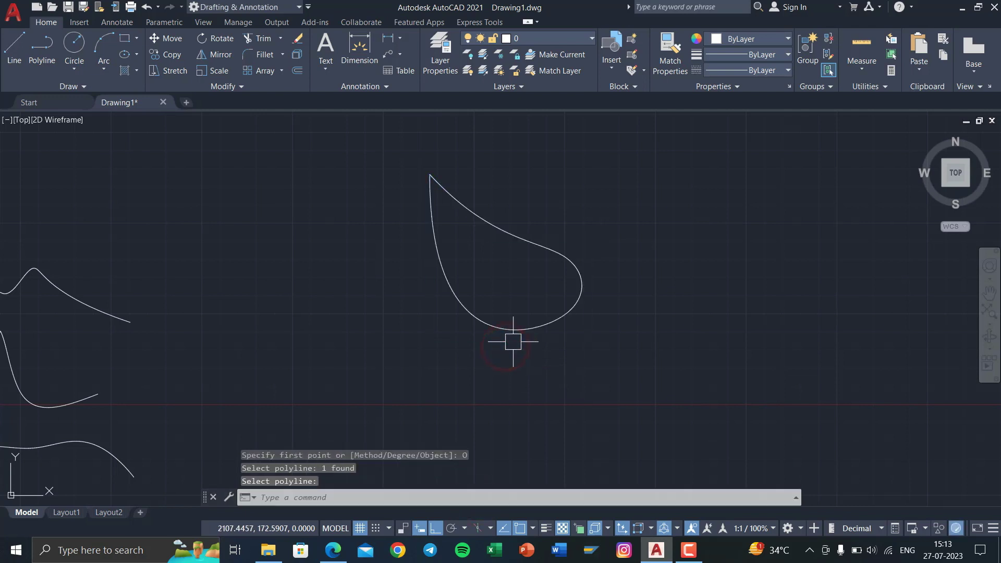
pyautogui.moveTo(479, 211)
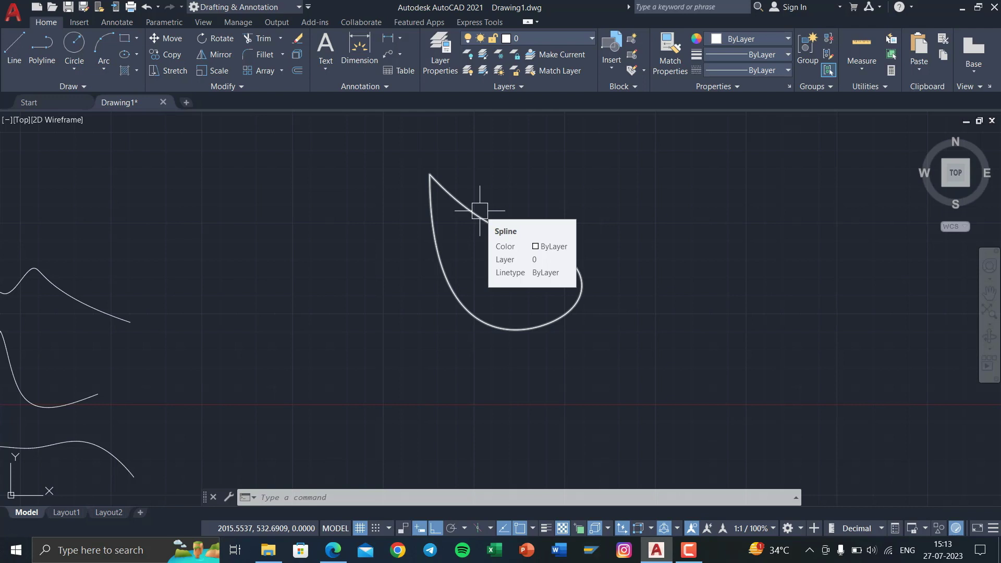
pyautogui.scroll(-3, 479, 210)
pyautogui.scroll(-2, 476, 209)
pyautogui.moveTo(476, 213)
pyautogui.mouseDown(button='middle')
pyautogui.moveTo(398, 253)
pyautogui.moveTo(334, 255)
pyautogui.mouseUp(button='middle')
pyautogui.scroll(3, 451, 257)
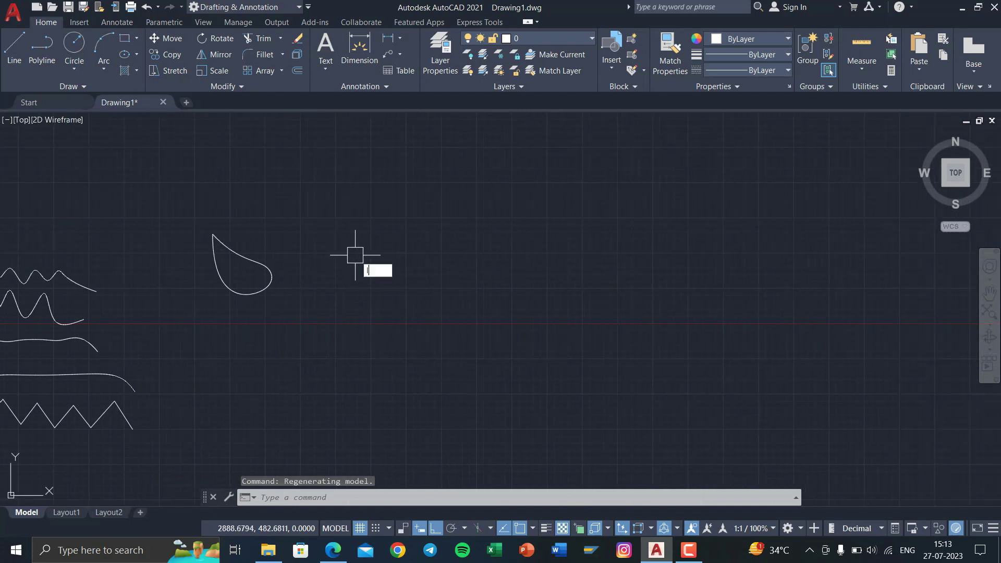
# - Cancel the stray line and erase all practice curves from the drawing
pyautogui.press('Return')
pyautogui.click(362, 233)
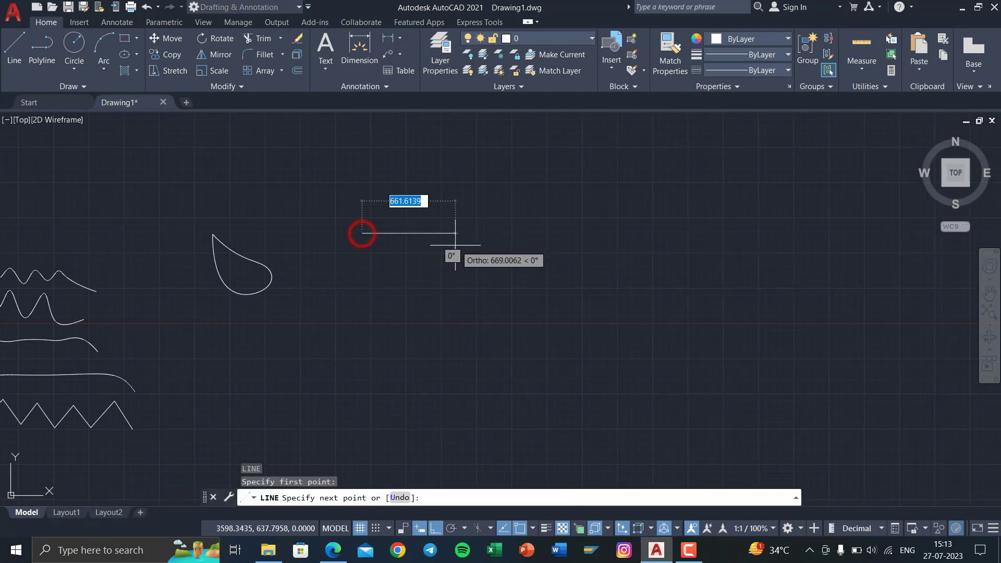
pyautogui.press('Escape')
pyautogui.press('Escape')
pyautogui.hotkey('ctrl', 'a')
pyautogui.press('Delete')
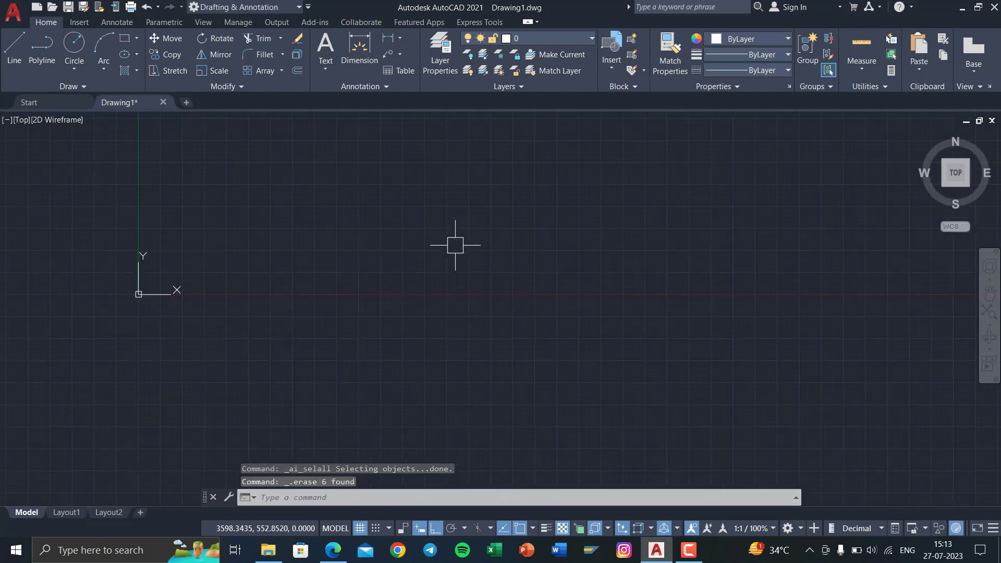
# - Draw the 100-unit top shaft edge and a parallel edge 30 units away, deleting the connector
pyautogui.write('l')
pyautogui.press('Return')
pyautogui.click(386, 214)
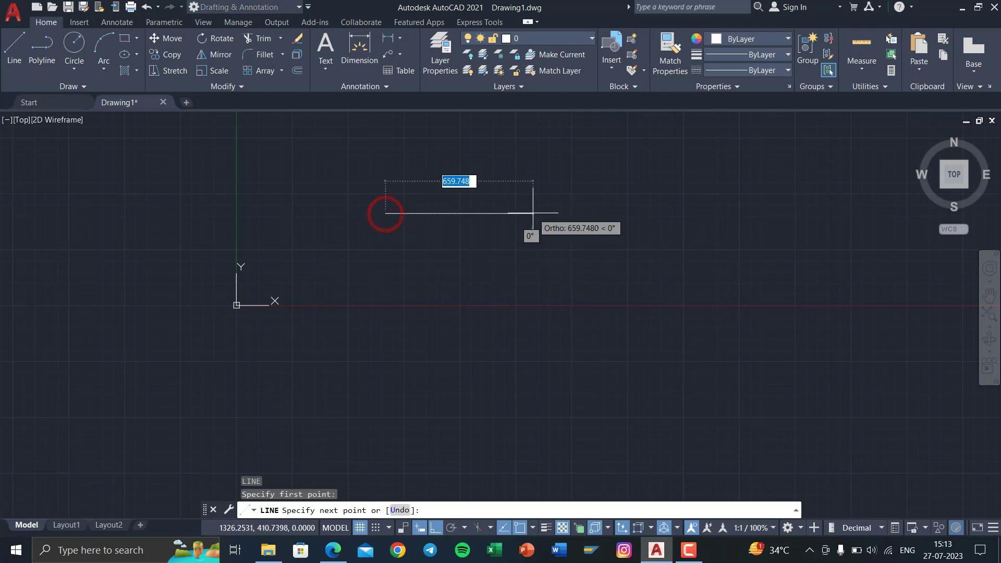
pyautogui.press('Return')
pyautogui.press('Return')
pyautogui.press('Return')
pyautogui.scroll(8, 388, 217)
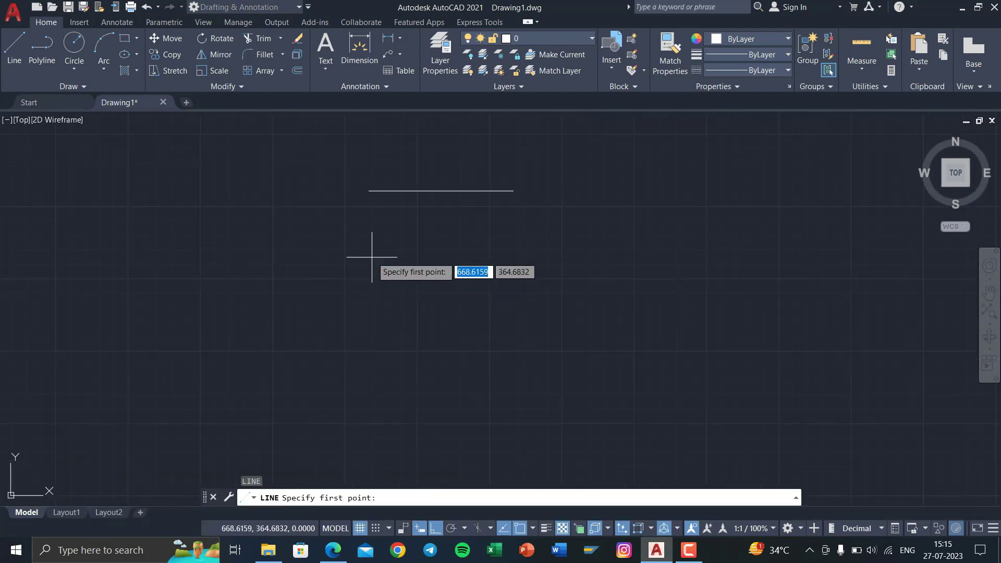
pyautogui.click(369, 191)
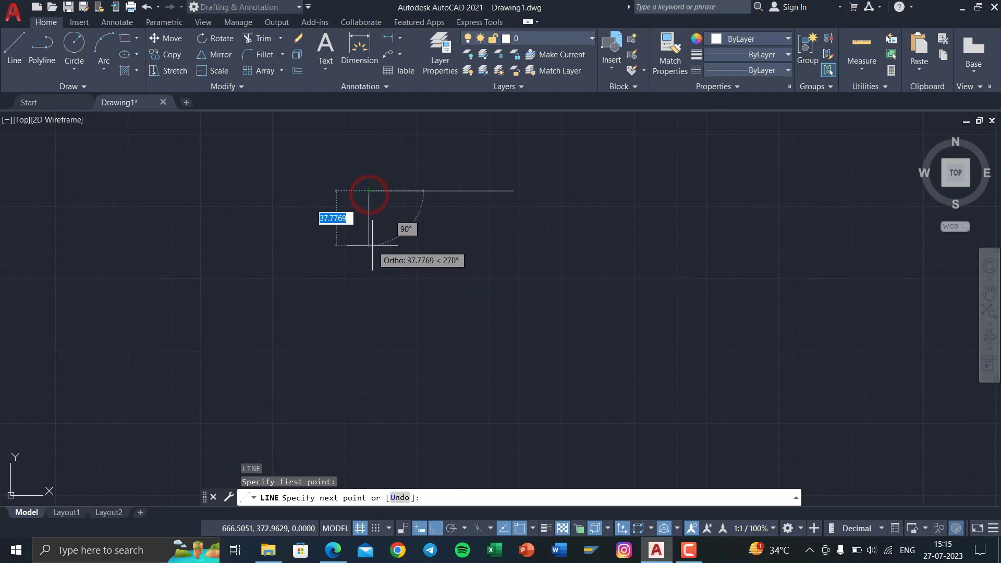
pyautogui.write('30')
pyautogui.press('Return')
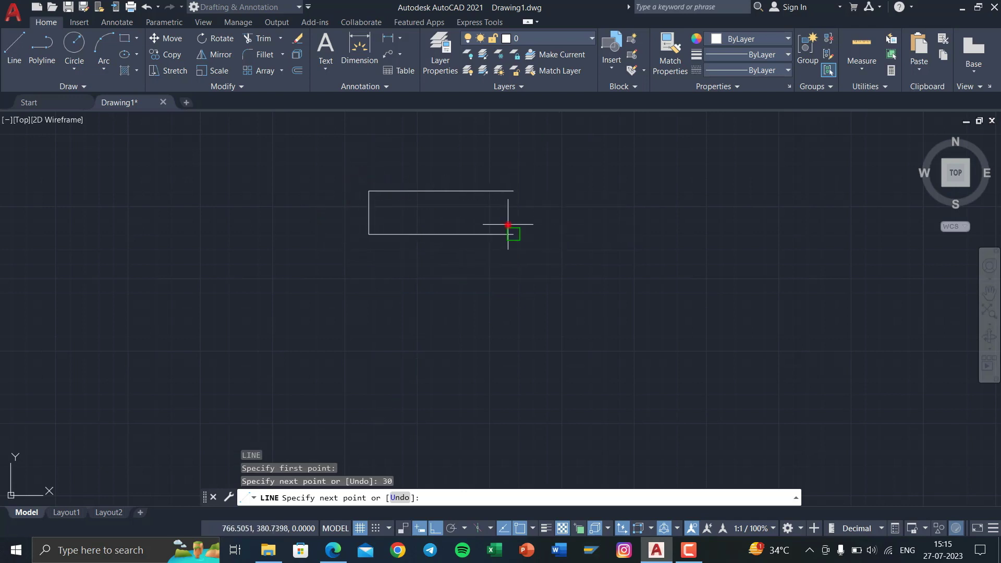
pyautogui.rightClick(507, 225)
pyautogui.click(523, 230)
pyautogui.moveTo(462, 227); pyautogui.dragTo(512, 269, button='middle')
pyautogui.click(418, 259)
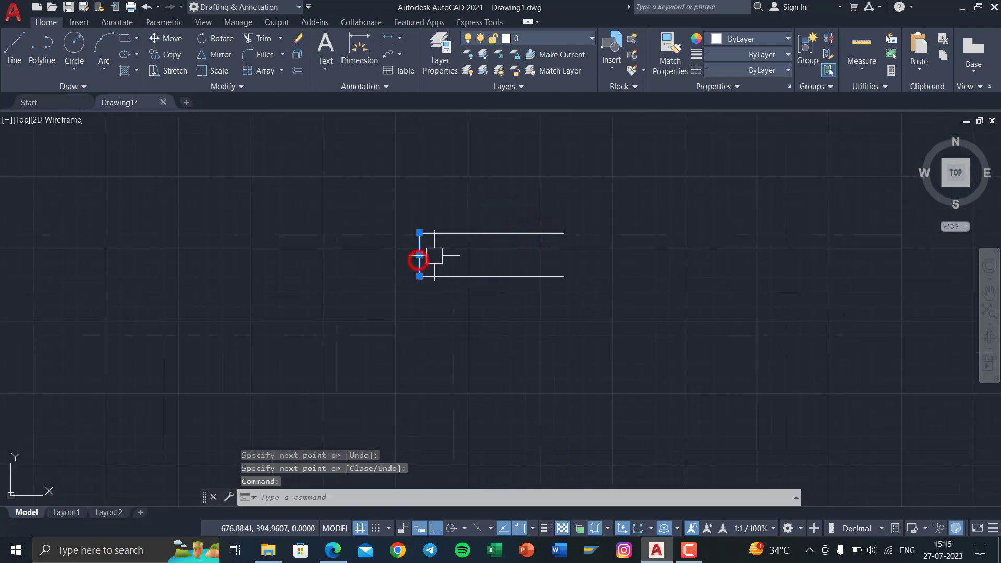
pyautogui.press('Delete')
# - Add a dashed centerline midway between the two horizontal shaft edges
pyautogui.scroll(7, 418, 259)
pyautogui.moveTo(313, 284); pyautogui.dragTo(285, 325, button='middle')
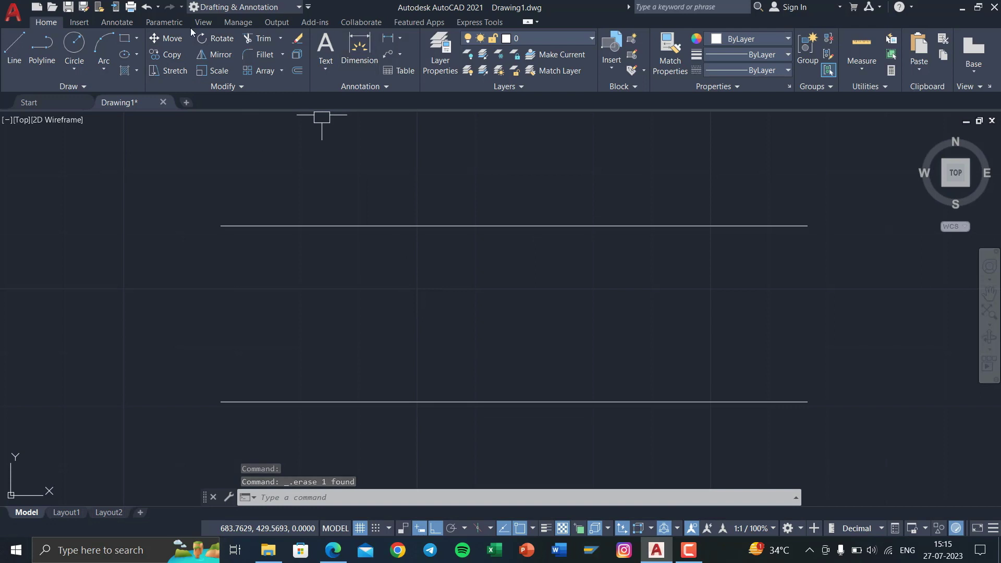
pyautogui.click(121, 23)
pyautogui.click(481, 226)
pyautogui.click(476, 402)
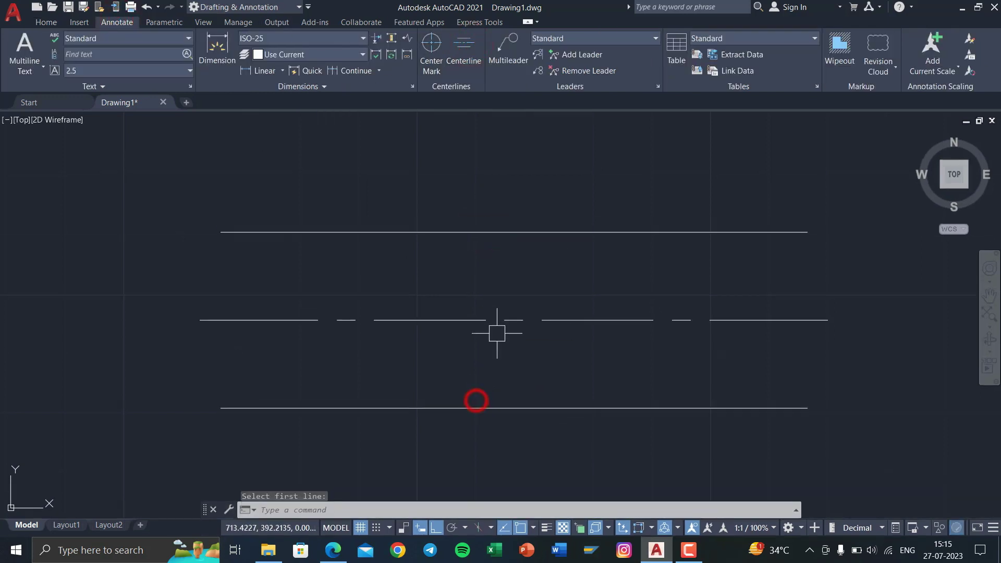
pyautogui.moveTo(514, 315); pyautogui.dragTo(466, 317, button='middle')
pyautogui.write('spl')
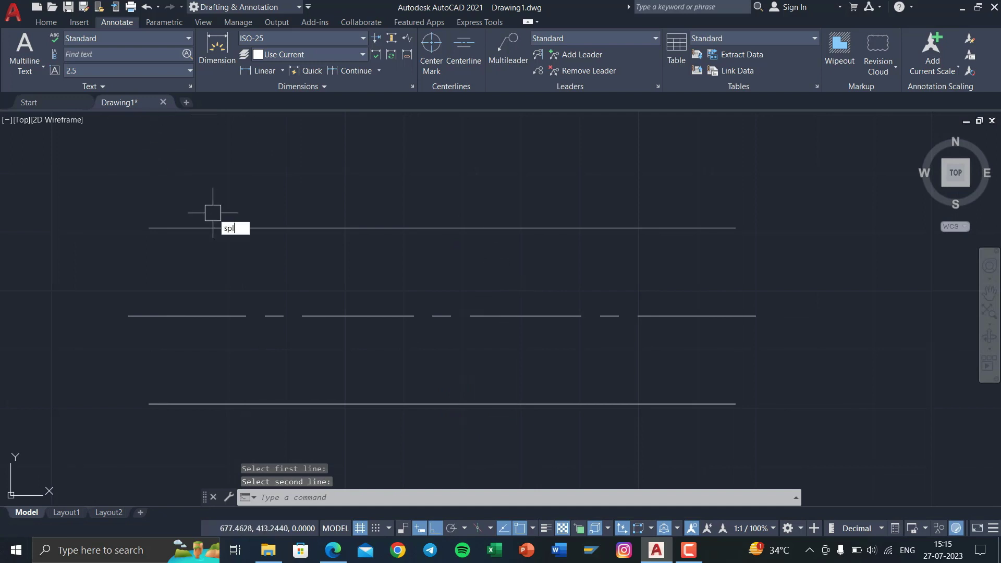
pyautogui.press('Return')
pyautogui.click(433, 528)
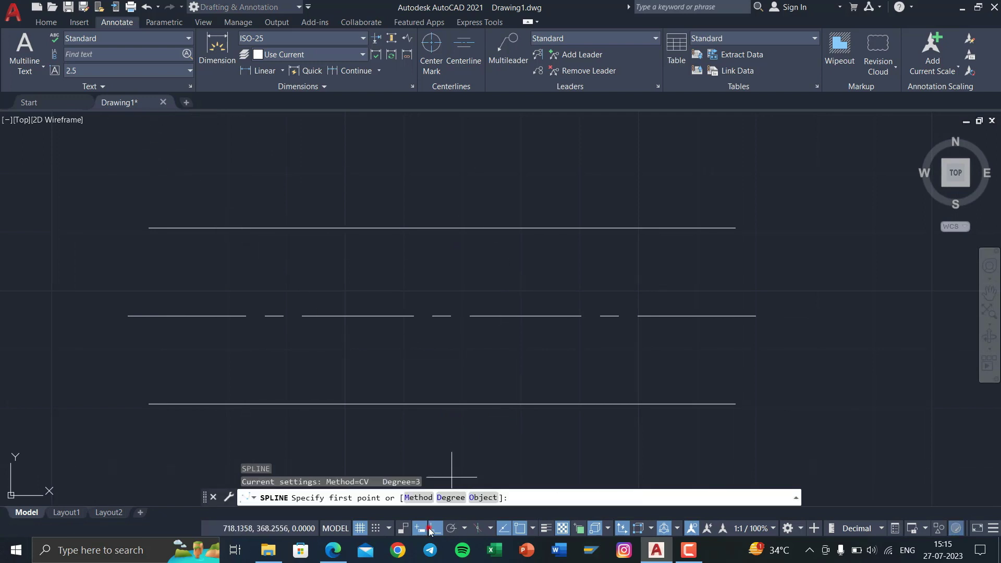
# - Draw a fit-point S-curve spline from the top edge's right end to the bottom edge's end
pyautogui.click(426, 498)
pyautogui.click(463, 497)
pyautogui.scroll(2, 651, 260)
pyautogui.click(690, 168)
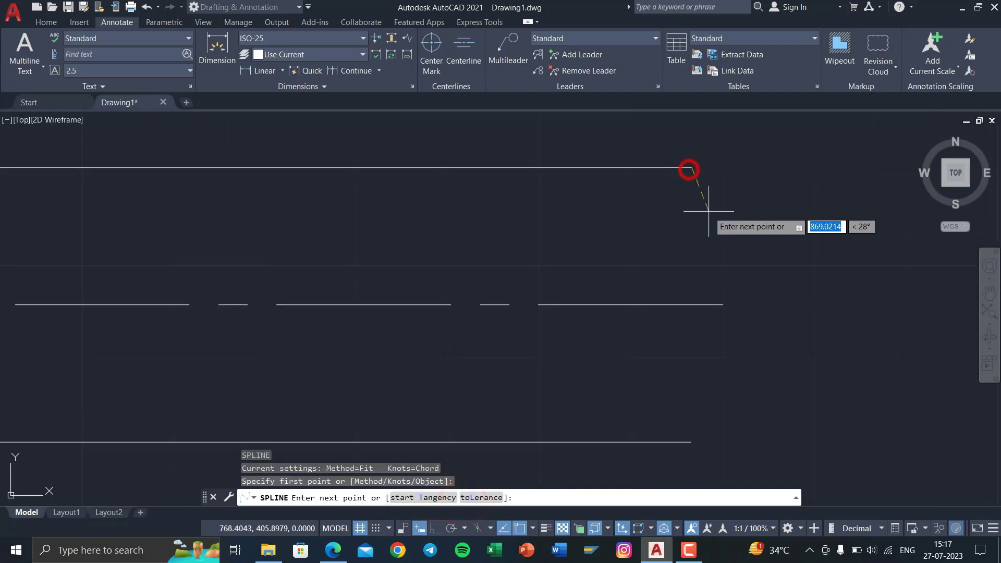
pyautogui.click(673, 234)
pyautogui.click(693, 304)
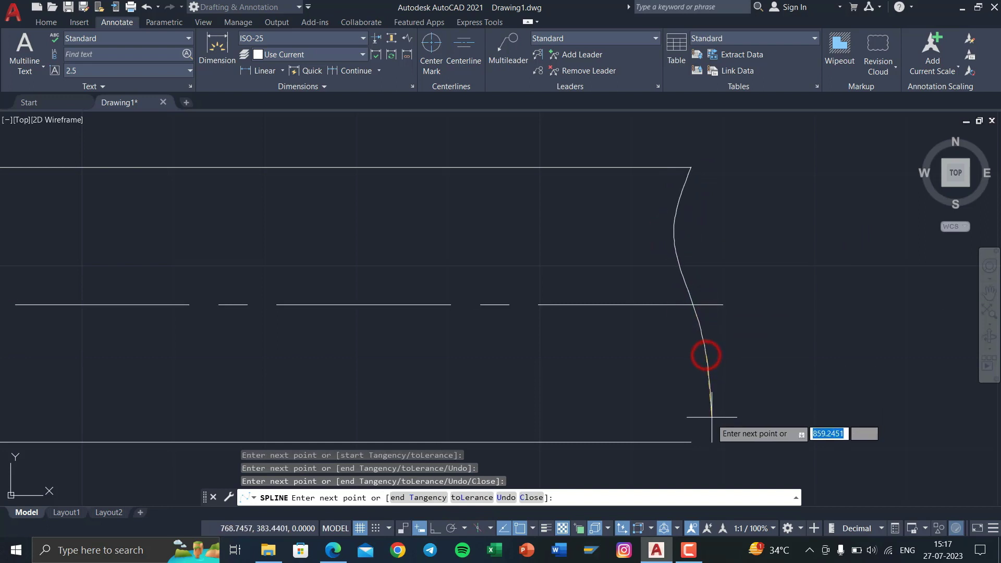
pyautogui.click(691, 440)
pyautogui.press('Return')
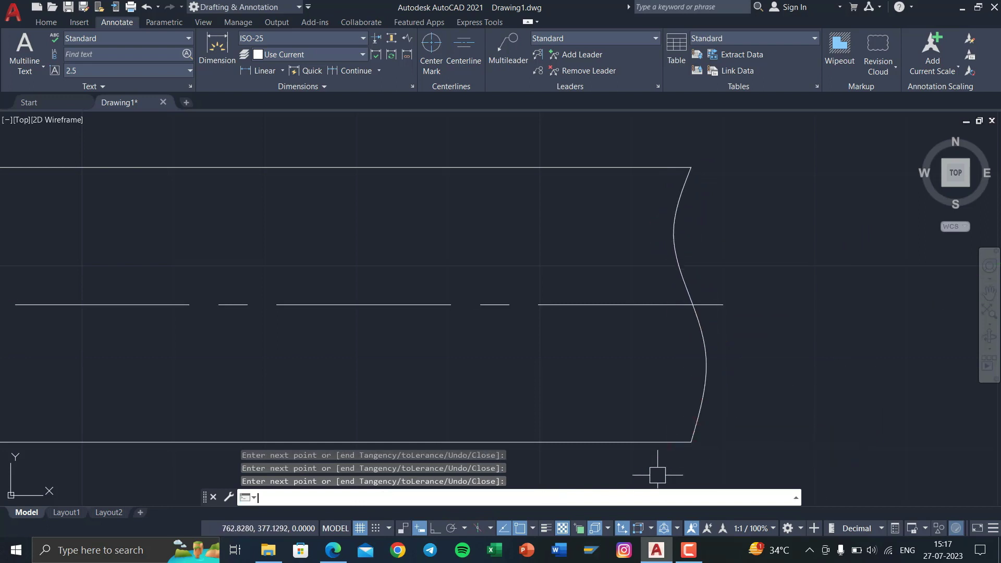
# - Draw a second, mirrored S-curve spline across the shaft's right end
pyautogui.press('Return')
pyautogui.click(689, 169)
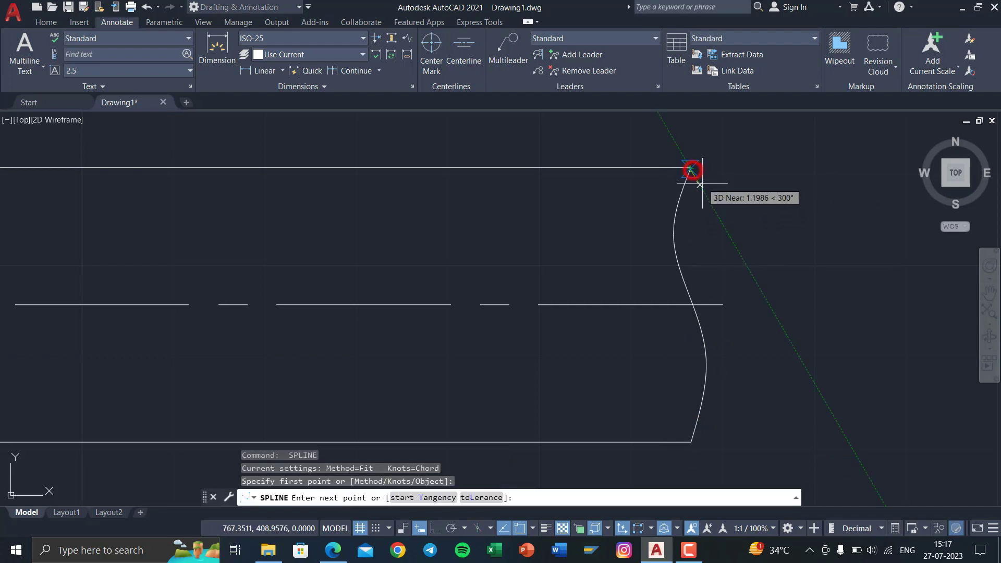
pyautogui.press('Escape')
pyautogui.press('Return')
pyautogui.scroll(3, 689, 168)
pyautogui.click(671, 185)
pyautogui.scroll(-2, 671, 187)
pyautogui.scroll(-1, 668, 186)
pyautogui.click(667, 210)
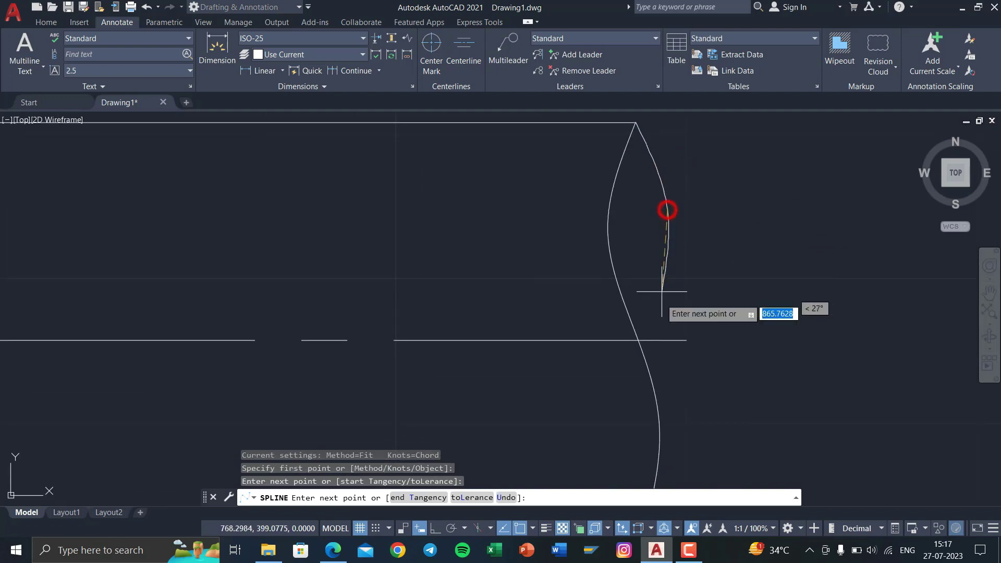
pyautogui.click(638, 341)
pyautogui.press('Return')
pyautogui.scroll(-5, 610, 375)
pyautogui.moveTo(452, 389); pyautogui.dragTo(594, 312, button='middle')
pyautogui.press('Return')
pyautogui.scroll(2, 411, 243)
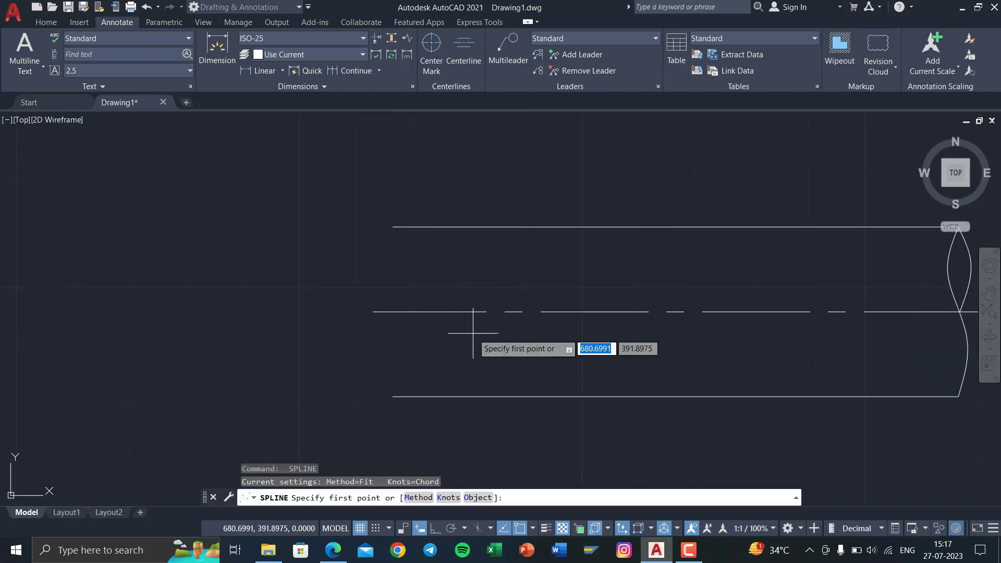
# - Draw the left-end S-curve spline from the bottom-left corner up to the top-left corner
pyautogui.click(392, 396)
pyautogui.click(409, 350)
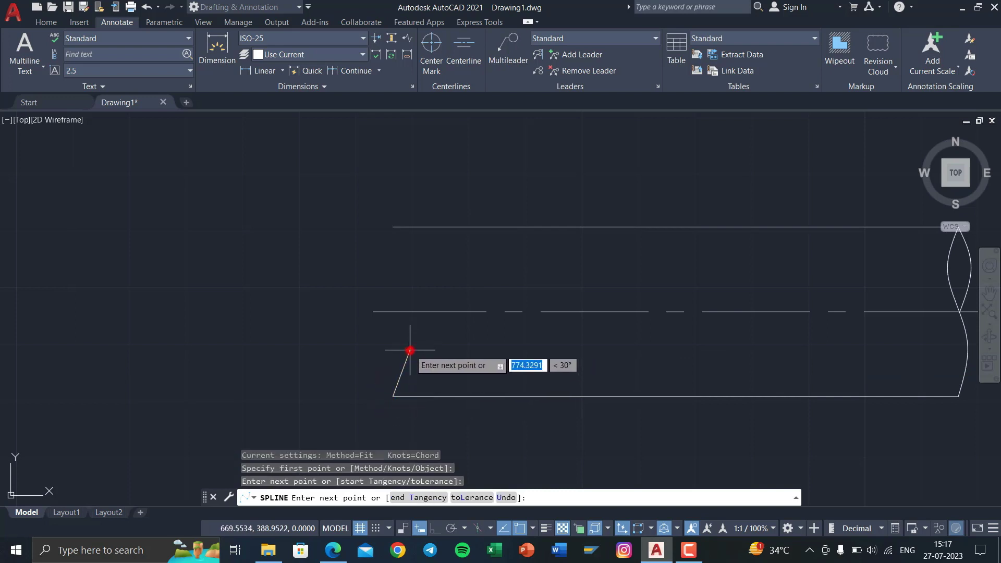
pyautogui.click(393, 311)
pyautogui.click(376, 263)
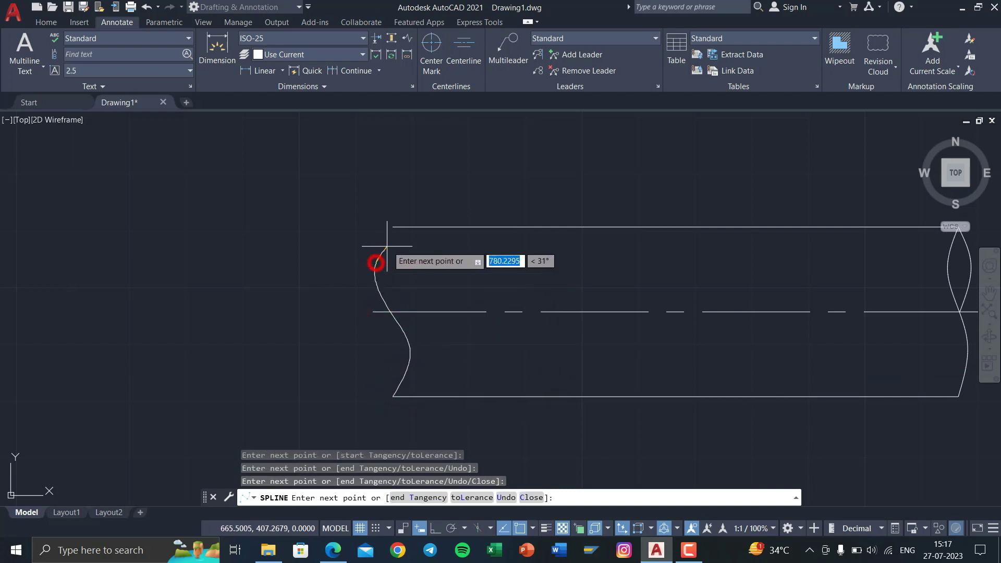
pyautogui.click(392, 227)
pyautogui.press('Return')
pyautogui.press('Return')
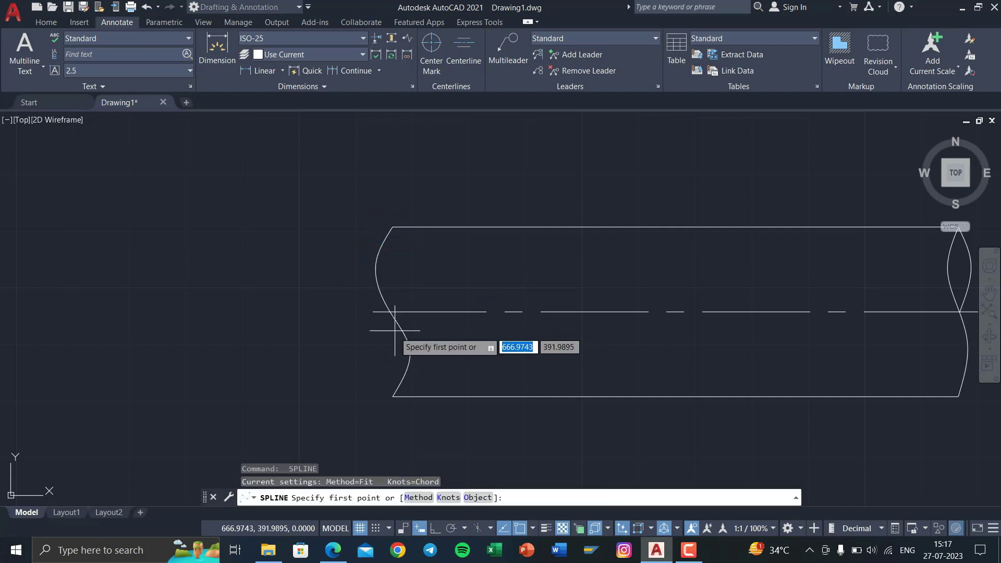
# - Draw the lower break curve from the centerline intersection to the bottom-left corner
pyautogui.scroll(5, 390, 312)
pyautogui.scroll(2, 396, 316)
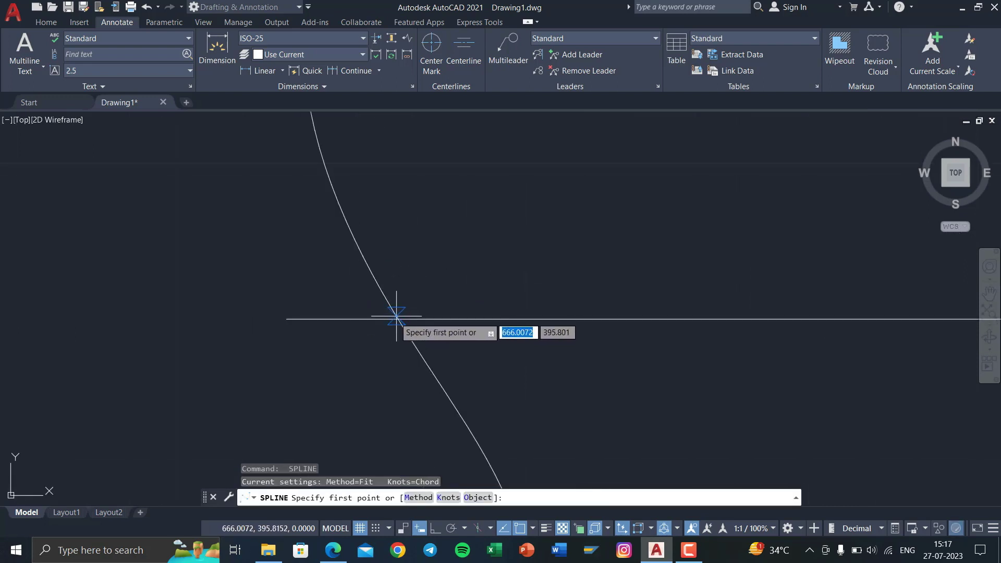
pyautogui.click(399, 319)
pyautogui.scroll(-5, 395, 319)
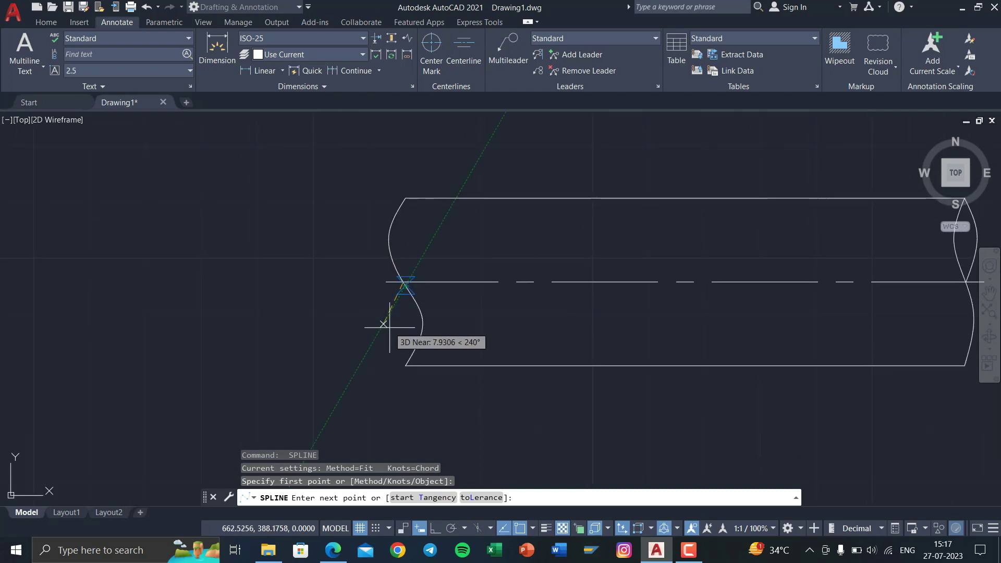
pyautogui.click(386, 322)
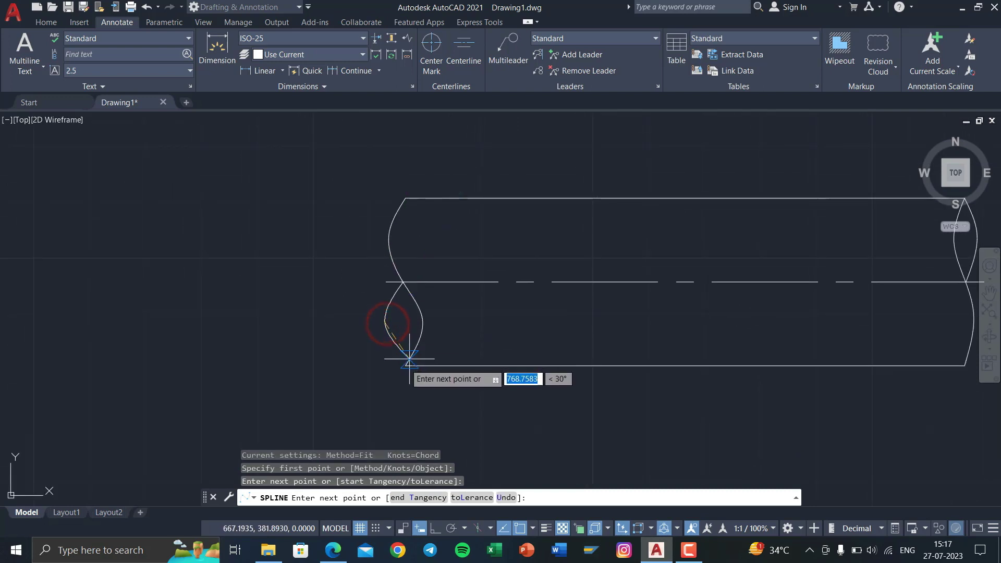
pyautogui.click(405, 365)
pyautogui.press('Return')
pyautogui.scroll(-4, 431, 403)
pyautogui.moveTo(427, 401); pyautogui.dragTo(346, 353, button='middle')
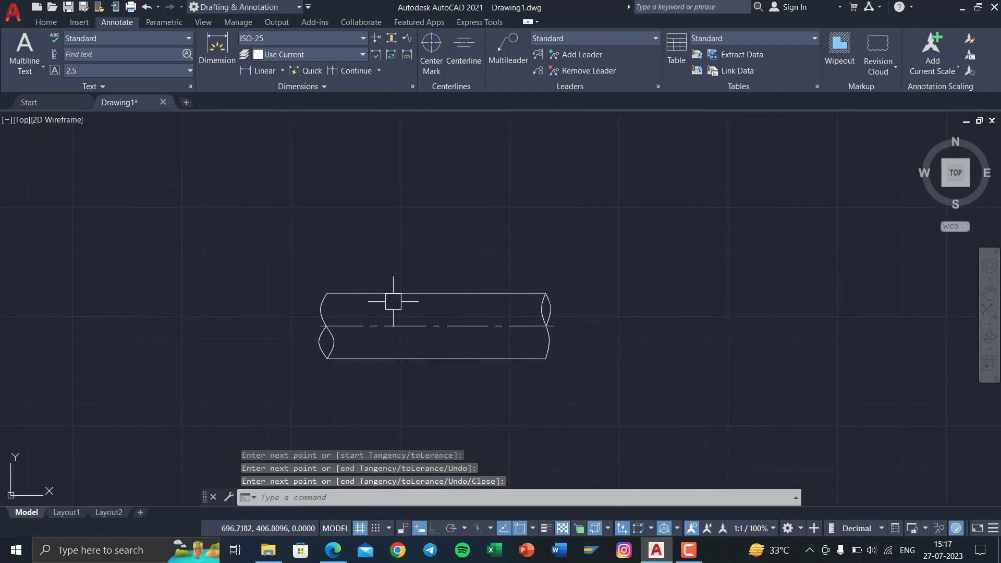
pyautogui.scroll(2, 393, 301)
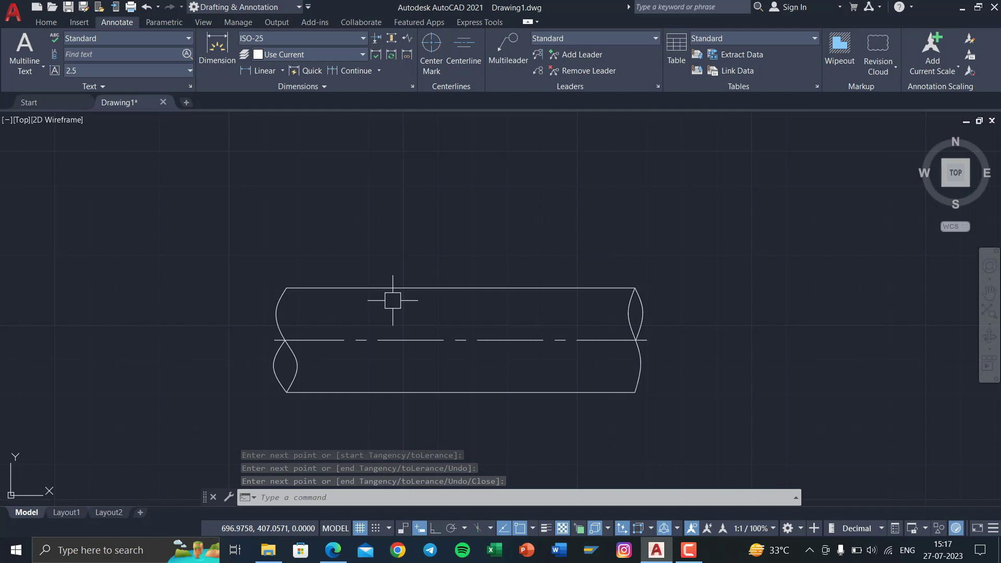
# - Draw the rectangular keyway below the top edge as three Ortho lines
pyautogui.write('l')
pyautogui.press('Return')
pyautogui.scroll(4, 404, 289)
pyautogui.click(376, 270)
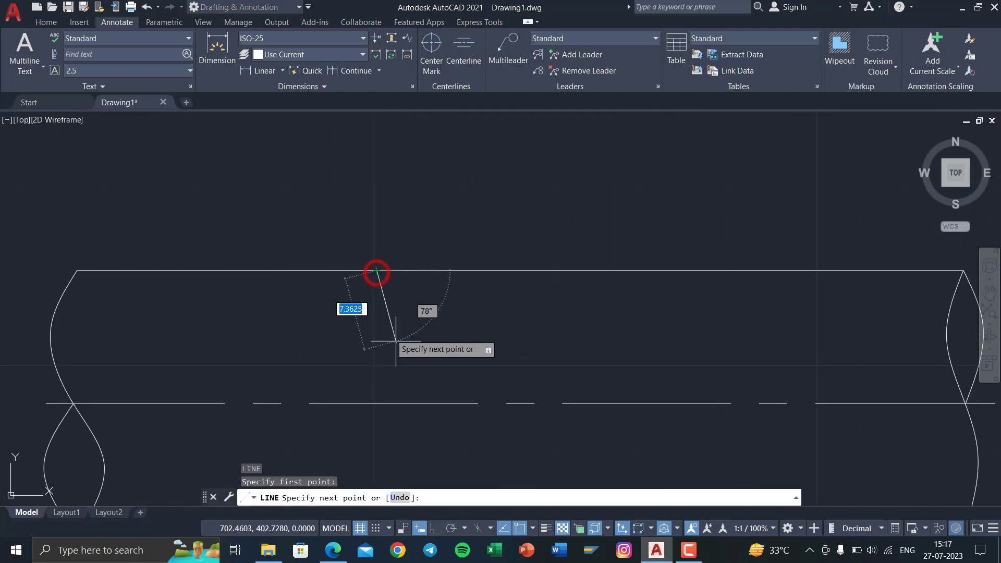
pyautogui.click(435, 528)
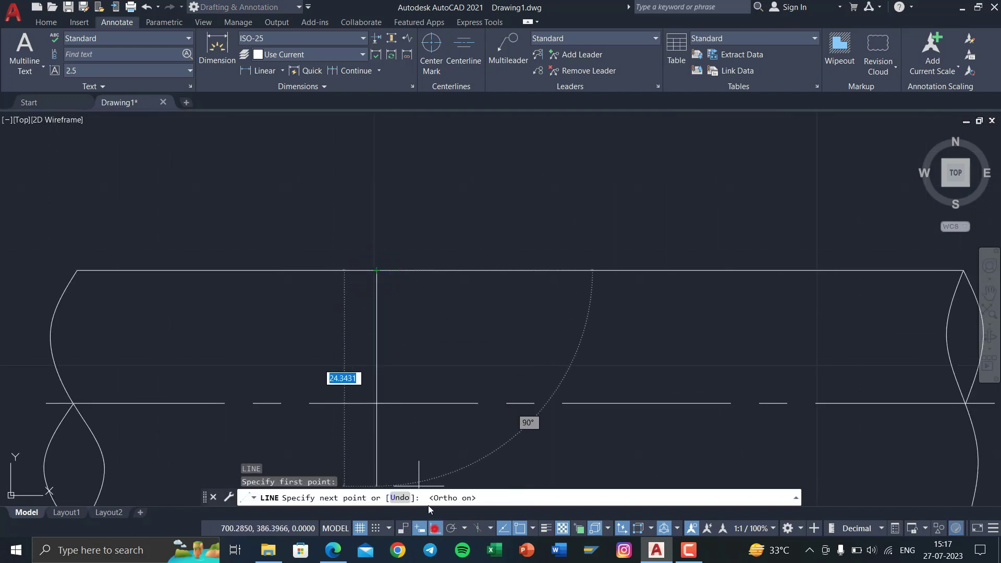
pyautogui.click(376, 308)
pyautogui.click(731, 308)
pyautogui.click(730, 270)
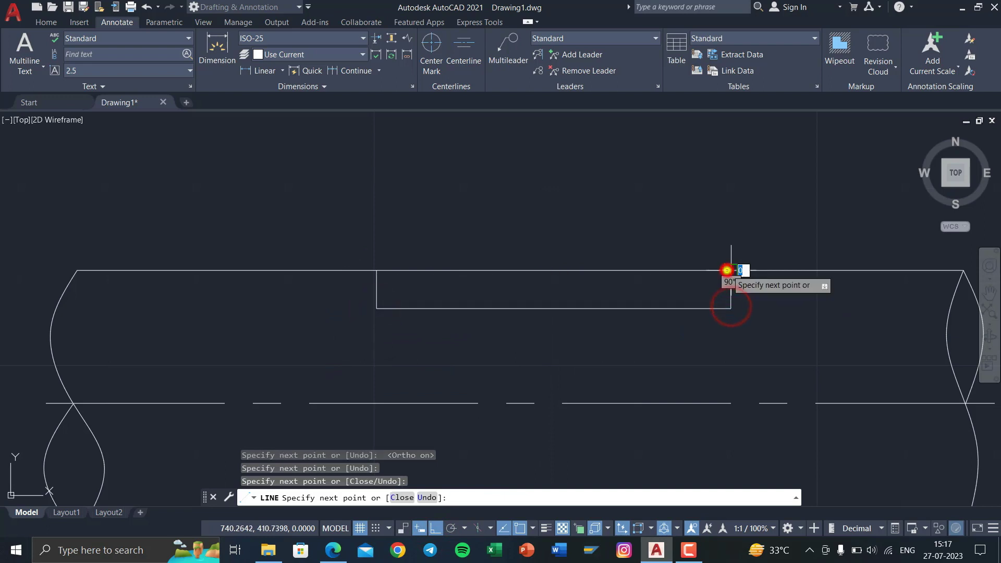
pyautogui.rightClick(738, 277)
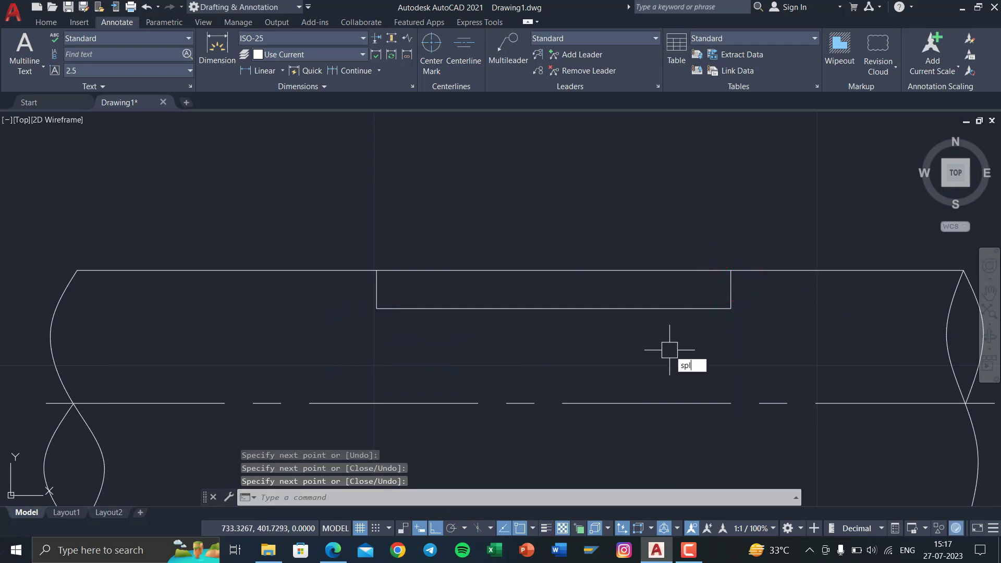
# - Draw a wavy section spline from the top edge, dipping below the keyway and back up
pyautogui.press('Return')
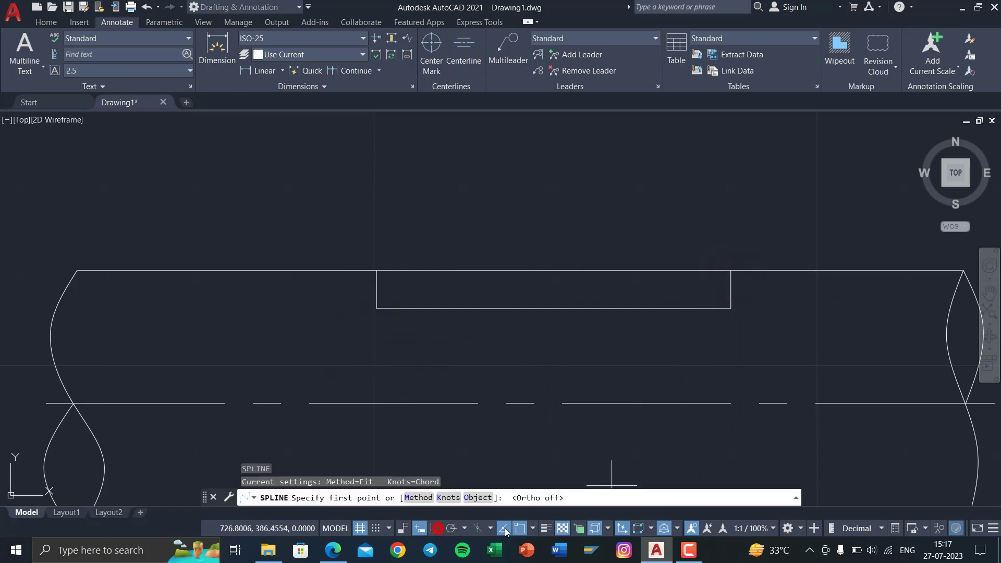
pyautogui.press('Escape')
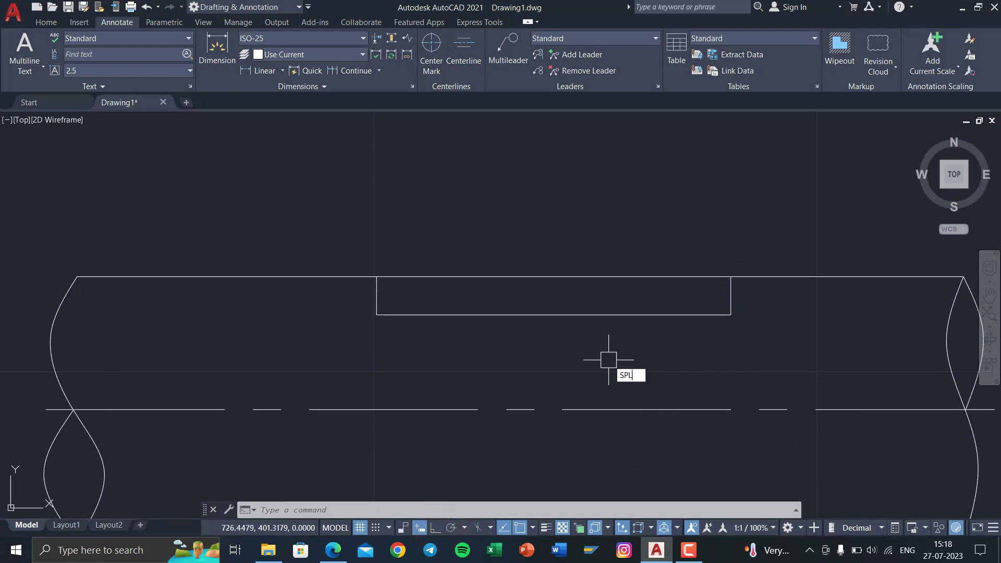
pyautogui.press('Return')
pyautogui.click(285, 281)
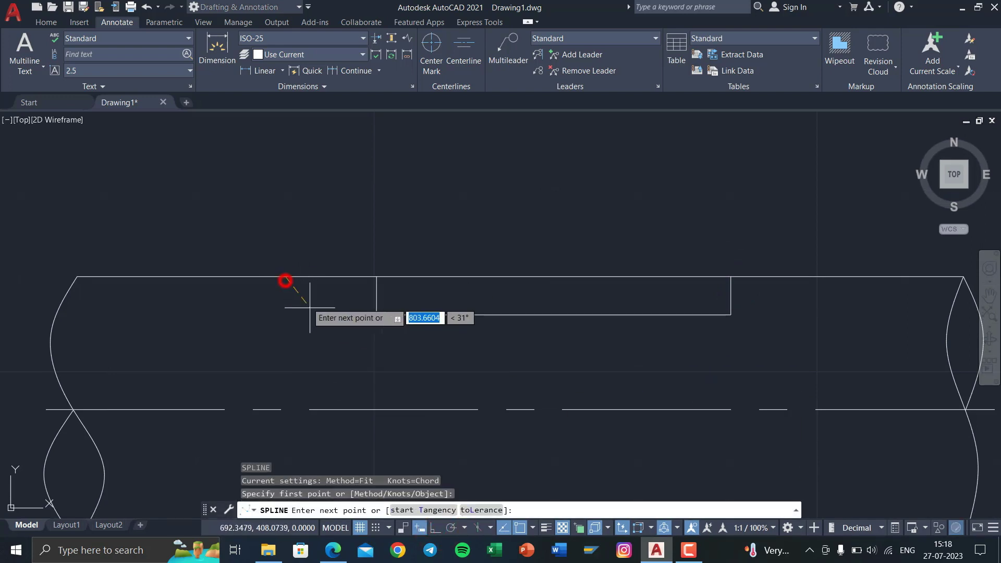
pyautogui.click(335, 346)
pyautogui.click(431, 350)
pyautogui.click(502, 361)
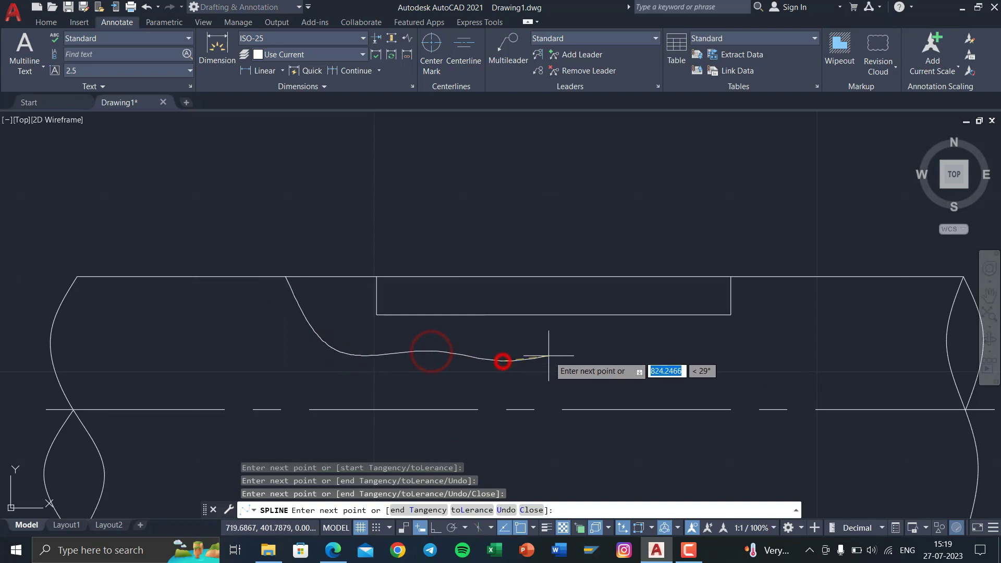
pyautogui.click(585, 344)
pyautogui.click(673, 354)
pyautogui.click(758, 341)
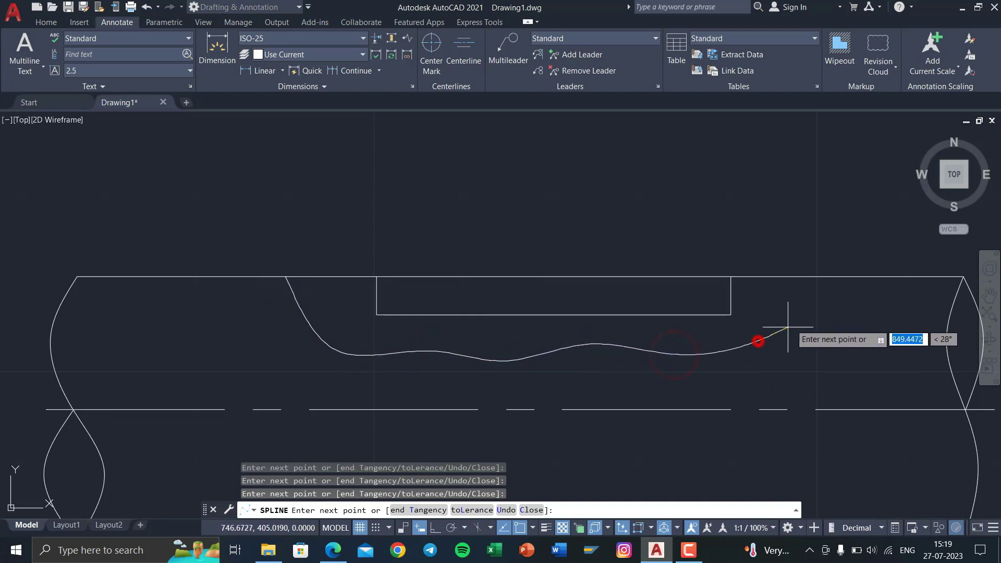
pyautogui.click(795, 301)
pyautogui.click(800, 282)
pyautogui.press('Return')
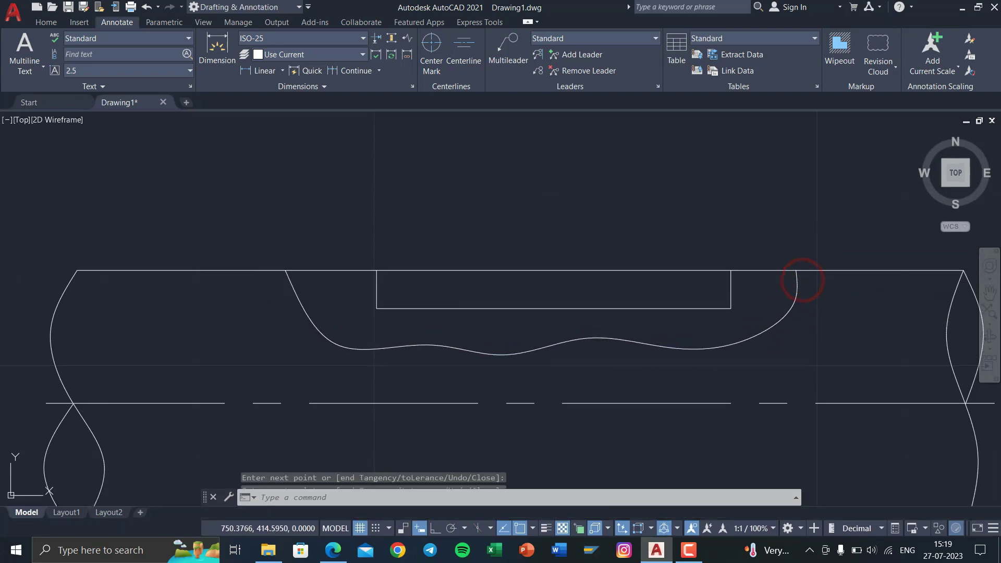
pyautogui.write('h')
pyautogui.press('Return')
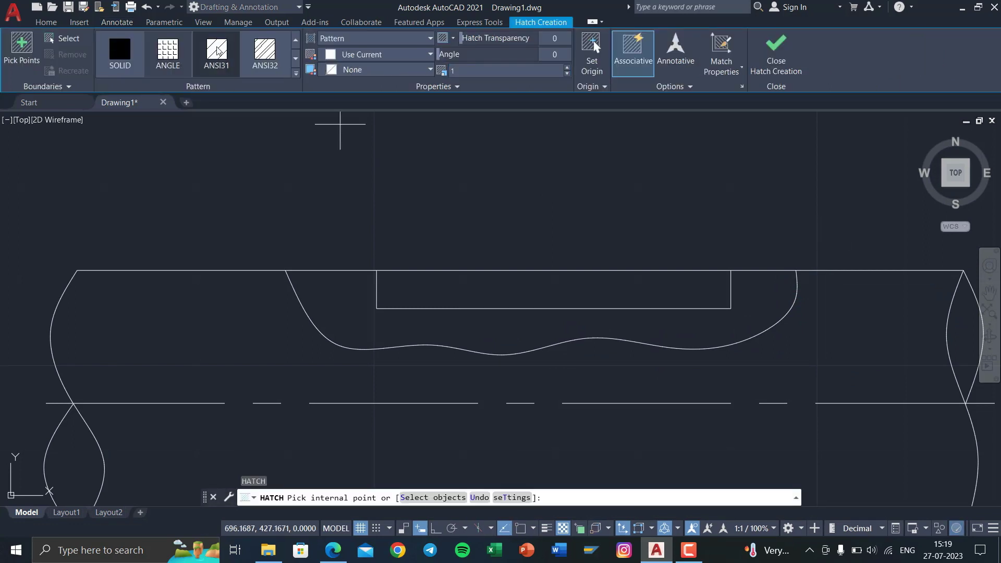
# - Fill the region between the keyway and the wavy curve with ANSI31 diagonal hatching
pyautogui.click(217, 49)
pyautogui.click(323, 306)
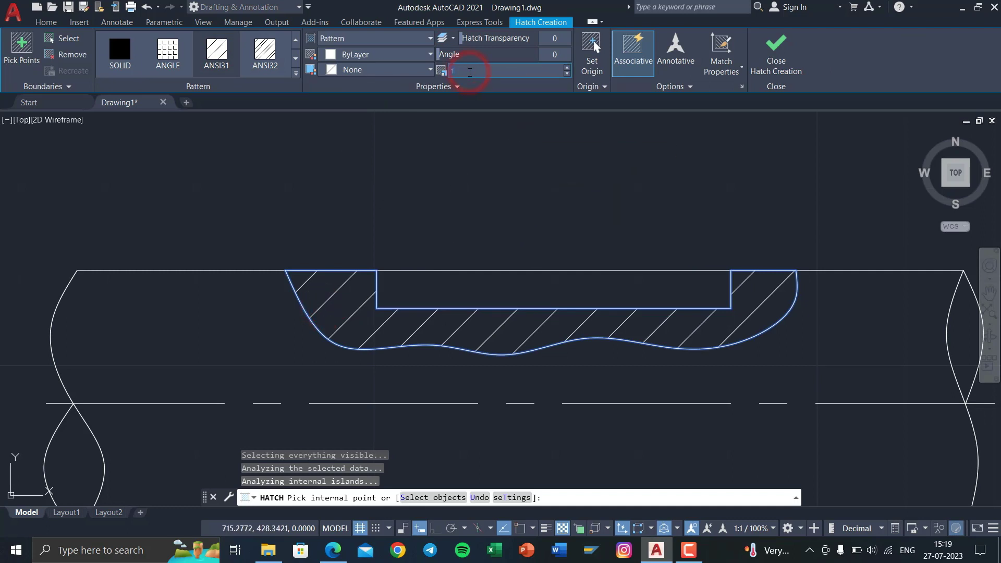
pyautogui.click(794, 55)
pyautogui.scroll(-2, 793, 143)
pyautogui.scroll(2, 674, 232)
pyautogui.scroll(-2, 671, 243)
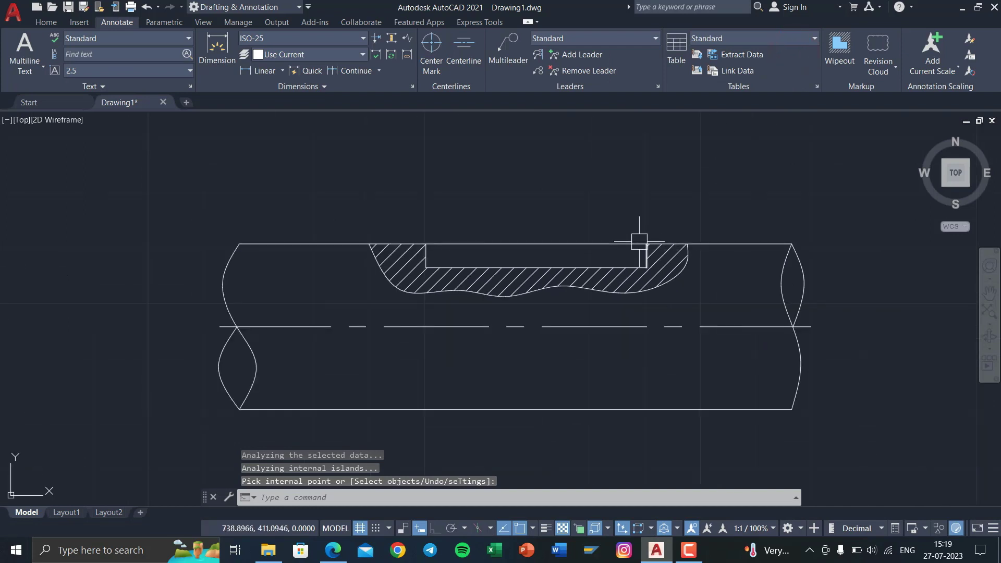
# - Trim away the shaft's top edge above the keyway
pyautogui.press('Return')
pyautogui.click(603, 241)
pyautogui.scroll(-2, 603, 240)
pyautogui.moveTo(602, 208); pyautogui.dragTo(585, 158, button='middle')
pyautogui.scroll(2, 392, 250)
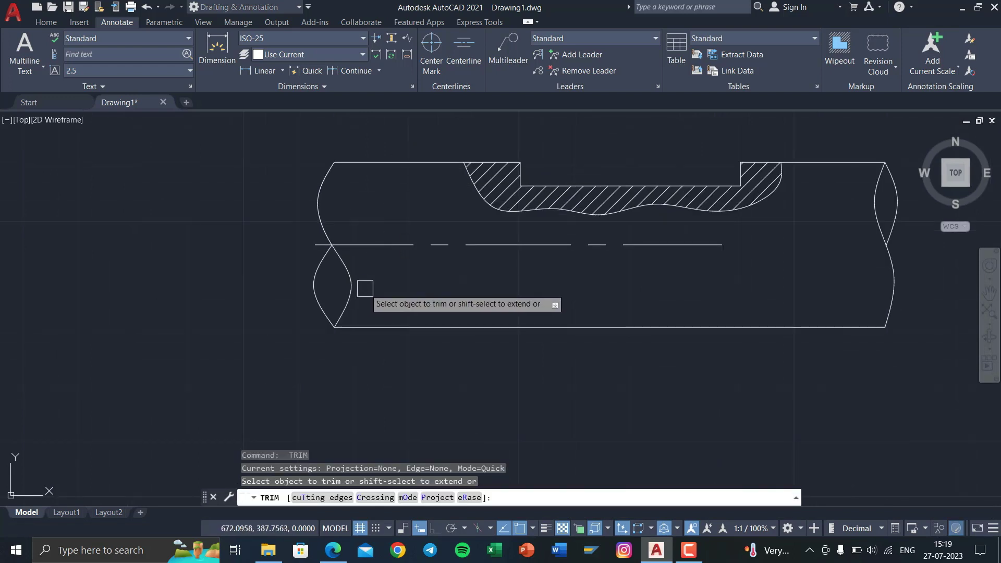
pyautogui.press('Escape')
pyautogui.press('Escape')
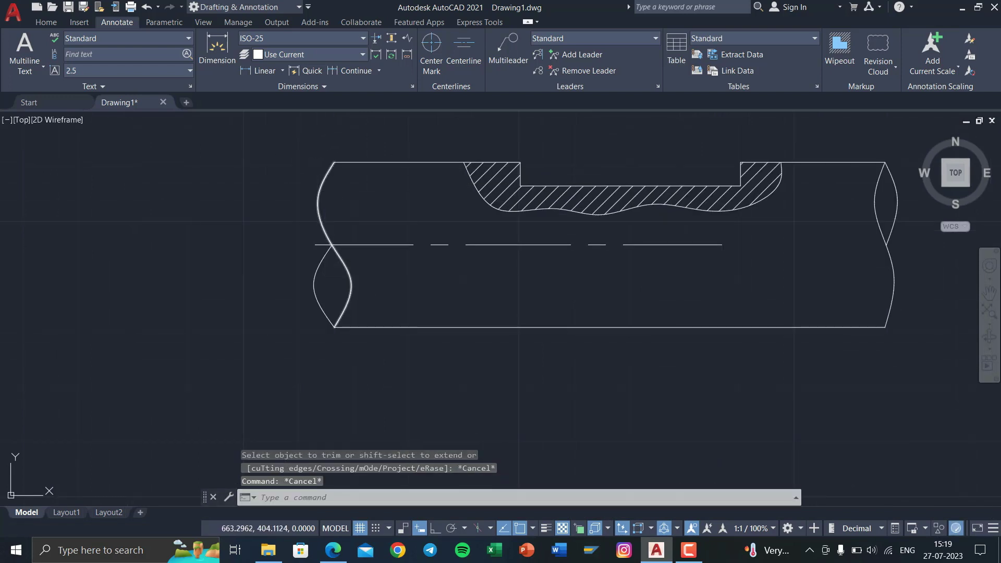
pyautogui.write('h')
pyautogui.press('Return')
# - Fill the lens-shaped break lobes at the shaft's left and right ends with diagonal hatching
pyautogui.click(322, 288)
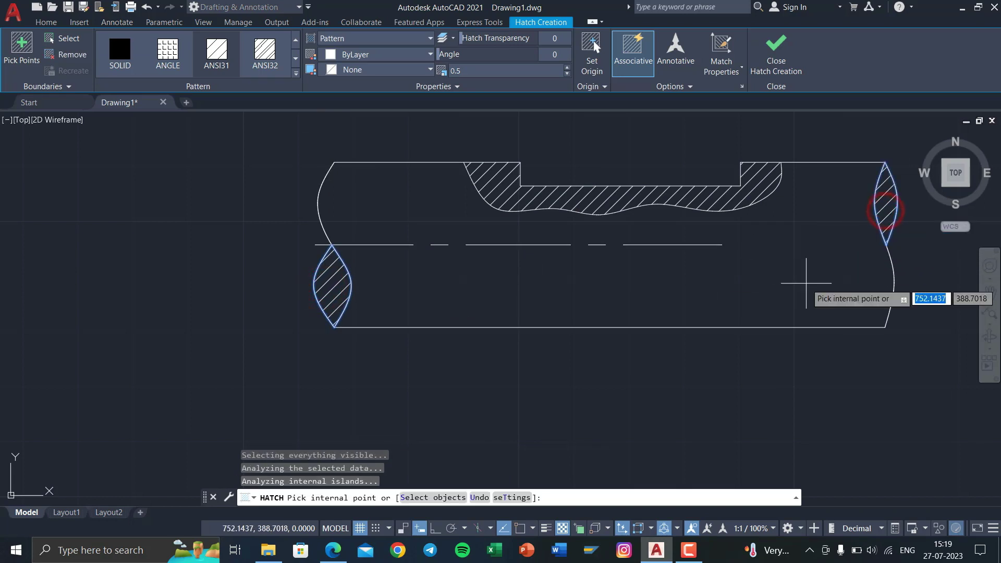
pyautogui.press('Return')
pyautogui.scroll(-2, 693, 302)
pyautogui.scroll(-2, 703, 297)
pyautogui.scroll(3, 723, 286)
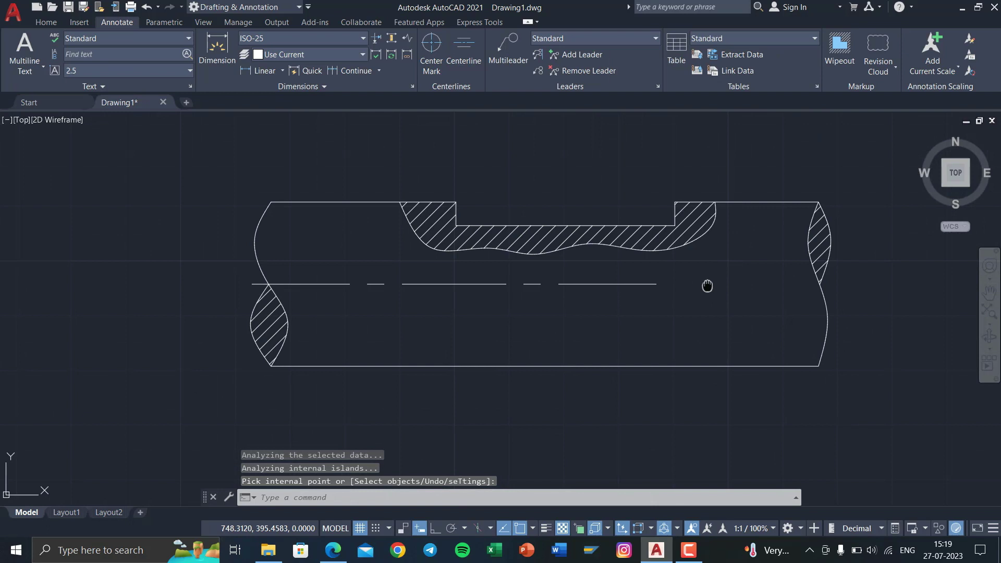
pyautogui.scroll(1, 706, 284)
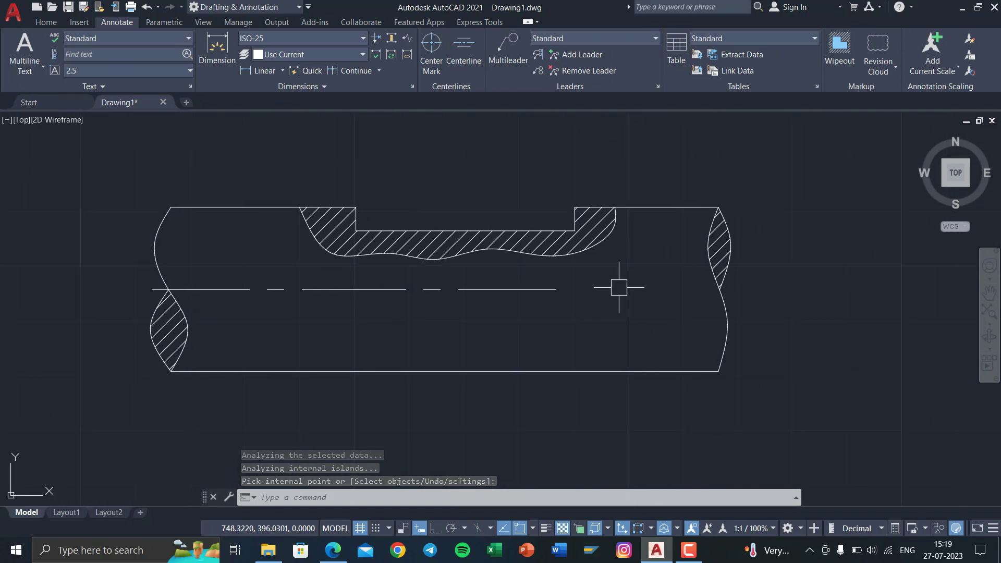